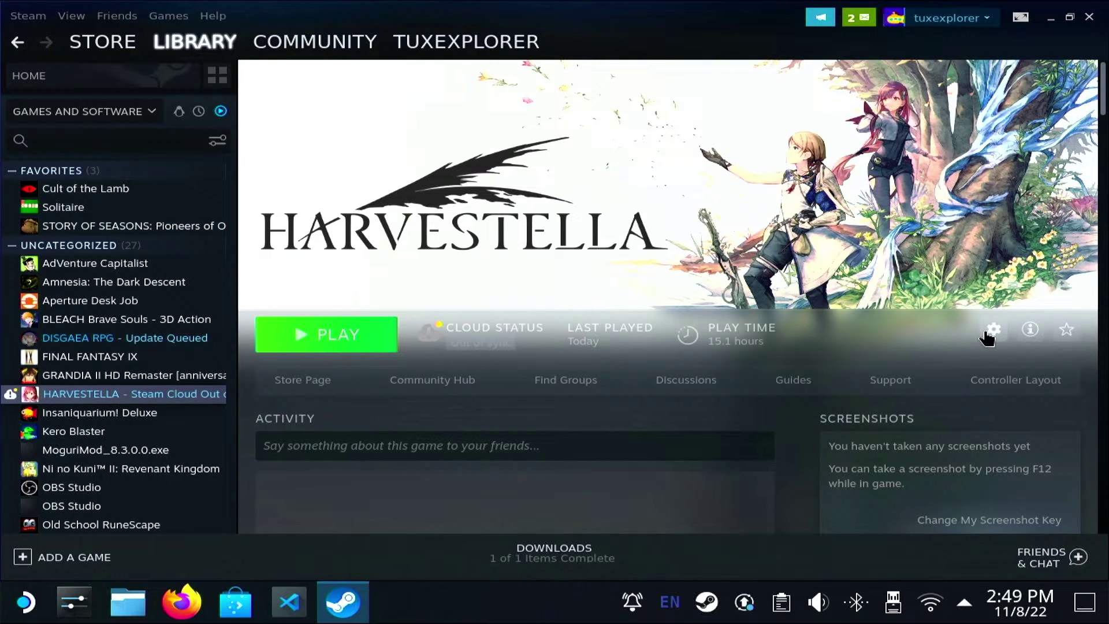
Step: Open HARVESTELLA's properties, check its compatibility settings and return to the general settings
left_click(1021, 420)
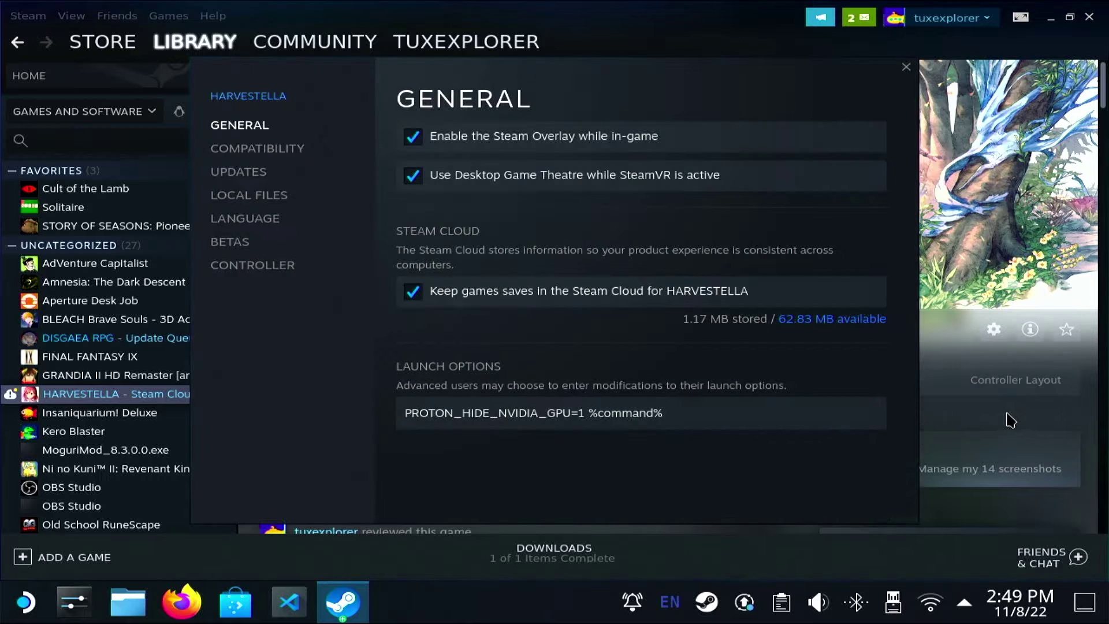
left_click(245, 151)
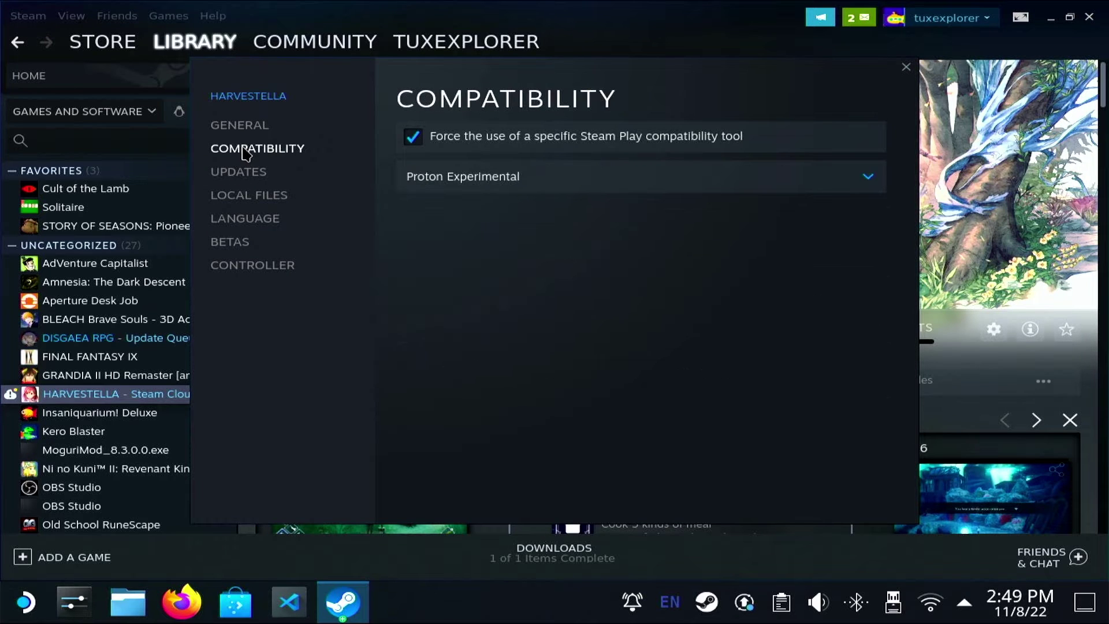
left_click(242, 138)
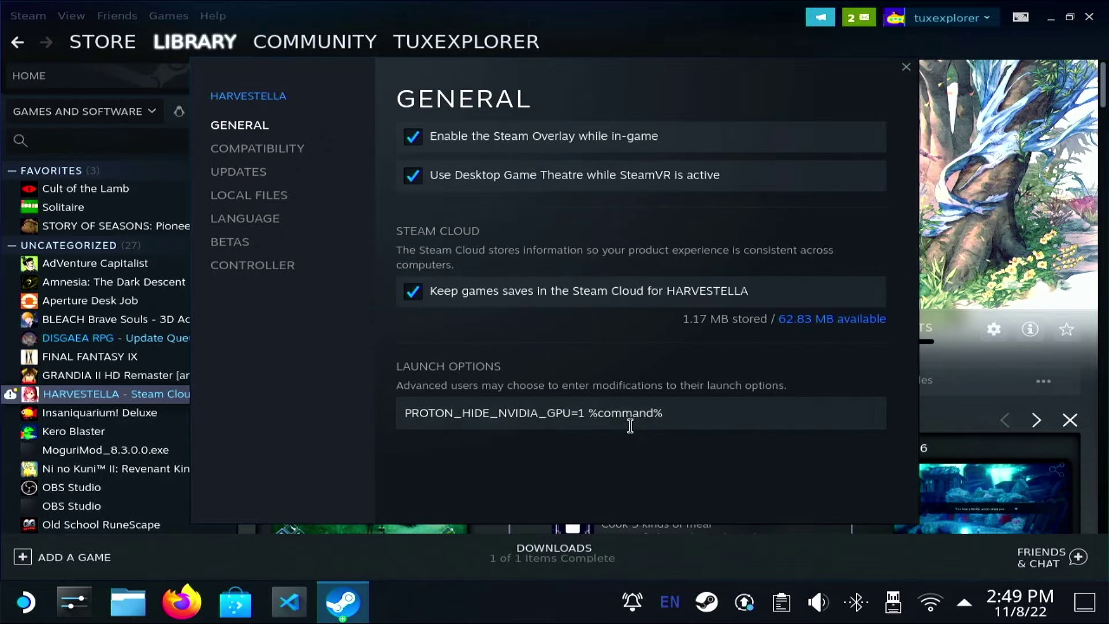
Step: Add PROTON_LOG=1 before %command% in HARVESTELLA's launch options and close the properties
left_click(587, 410)
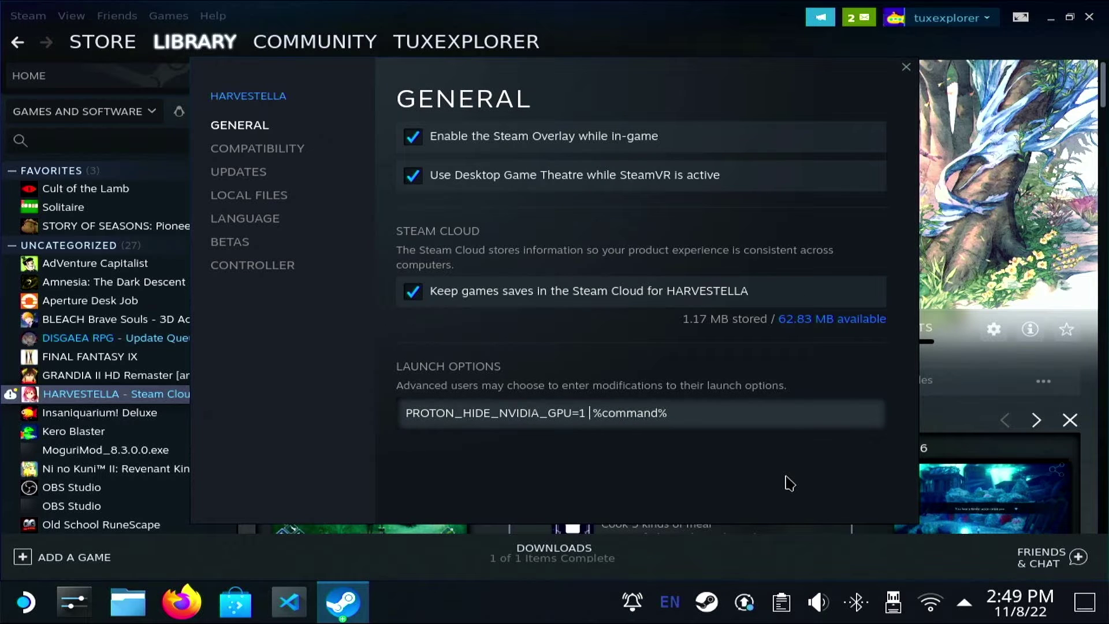
type("PROTON_ ")
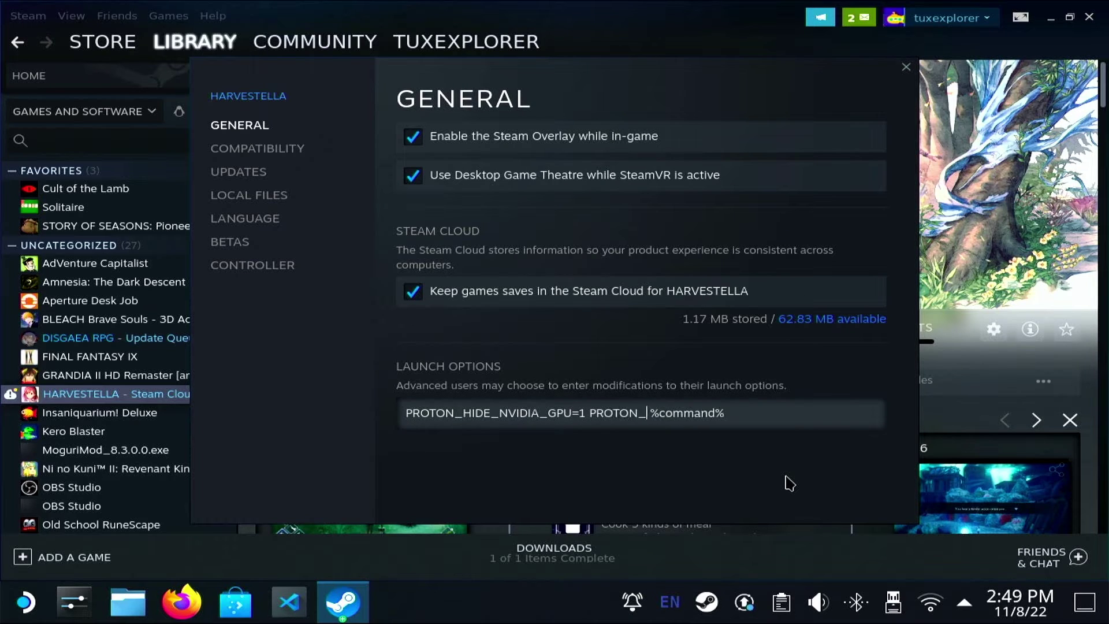
type("LOG")
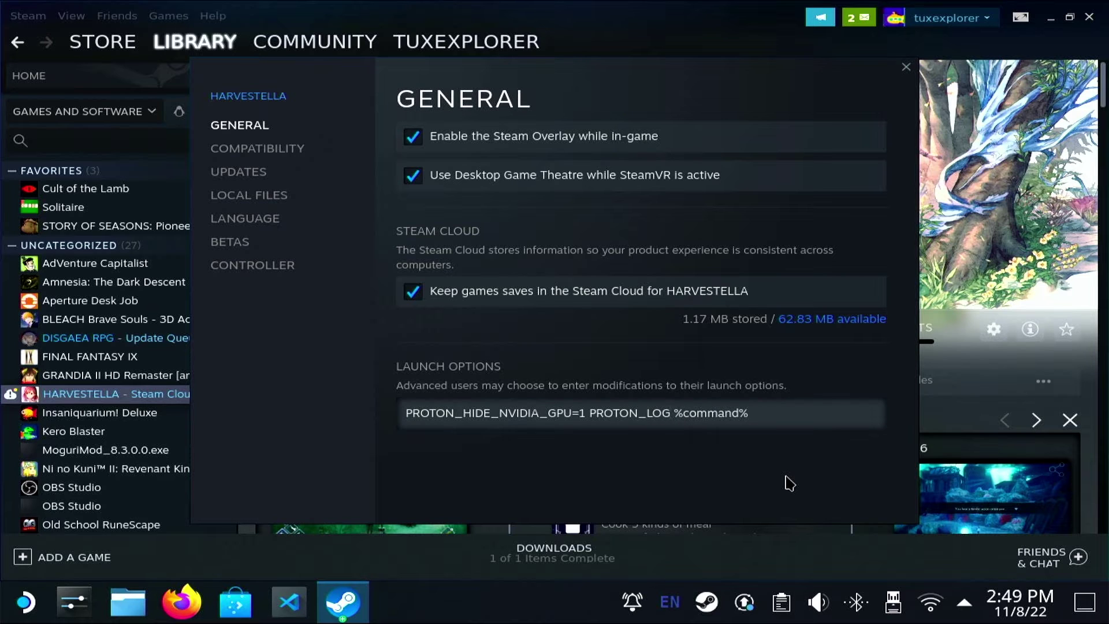
type("=1")
left_click(765, 489)
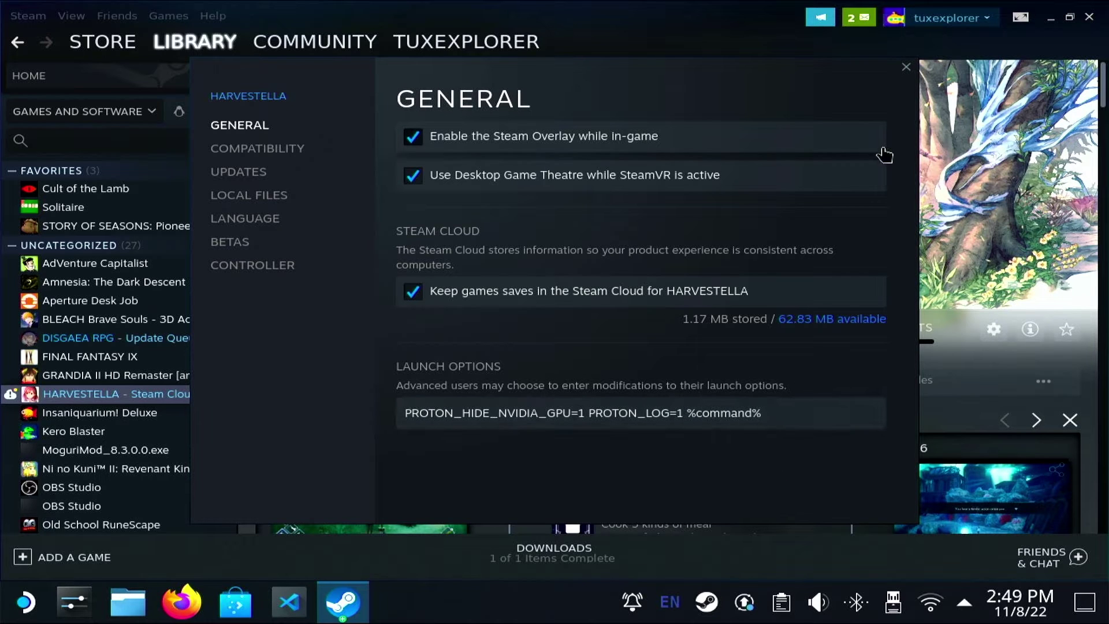
left_click(905, 68)
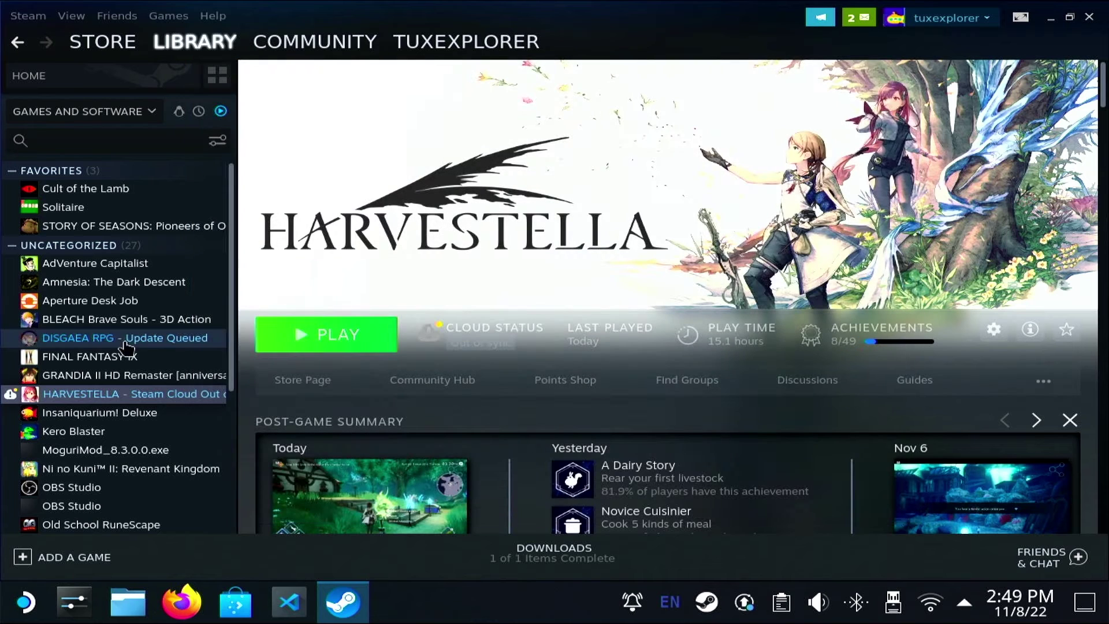
Step: Launch HARVESTELLA and leave the game from its title screen
left_click(341, 337)
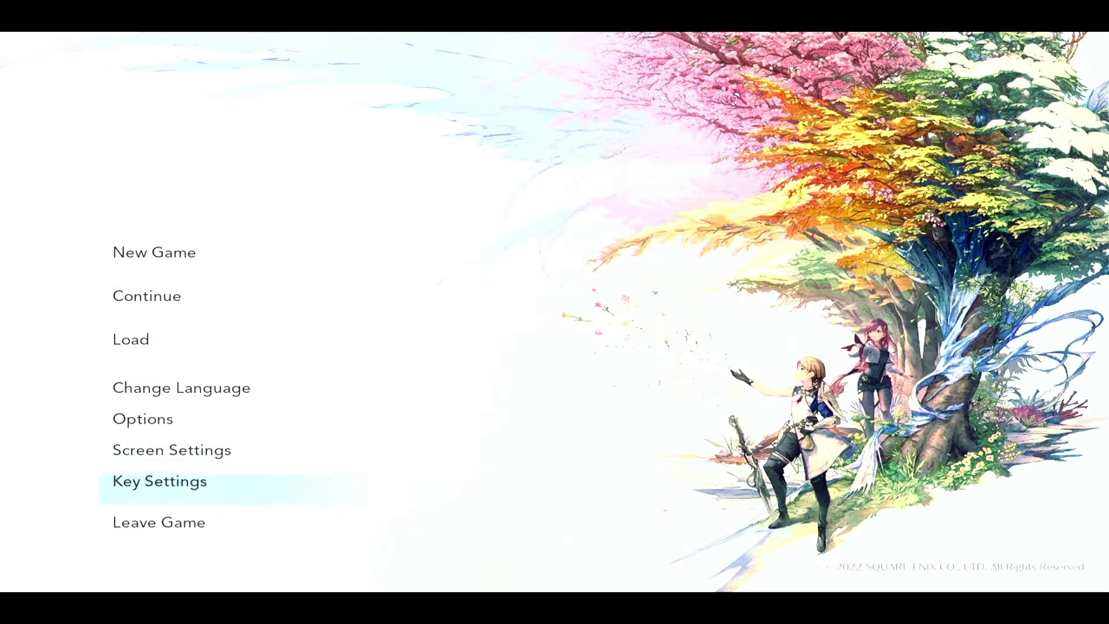
key("Down")
key("Return")
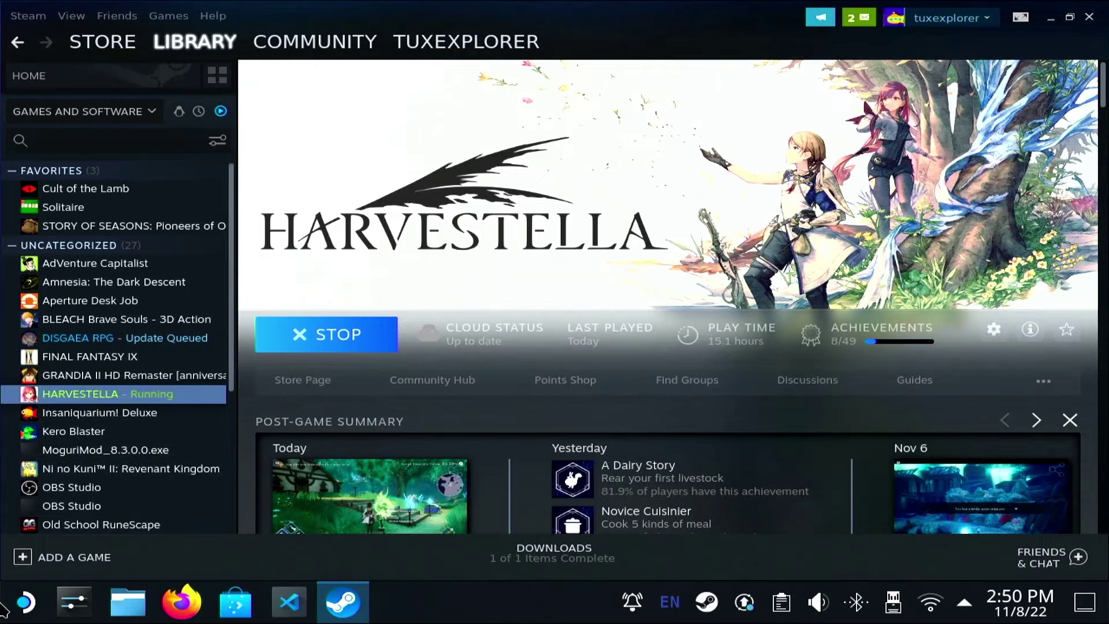
Step: Open steam-1816300.log from the home folder in Visual Studio Code, examine the command path in its header, and close it
left_click(127, 602)
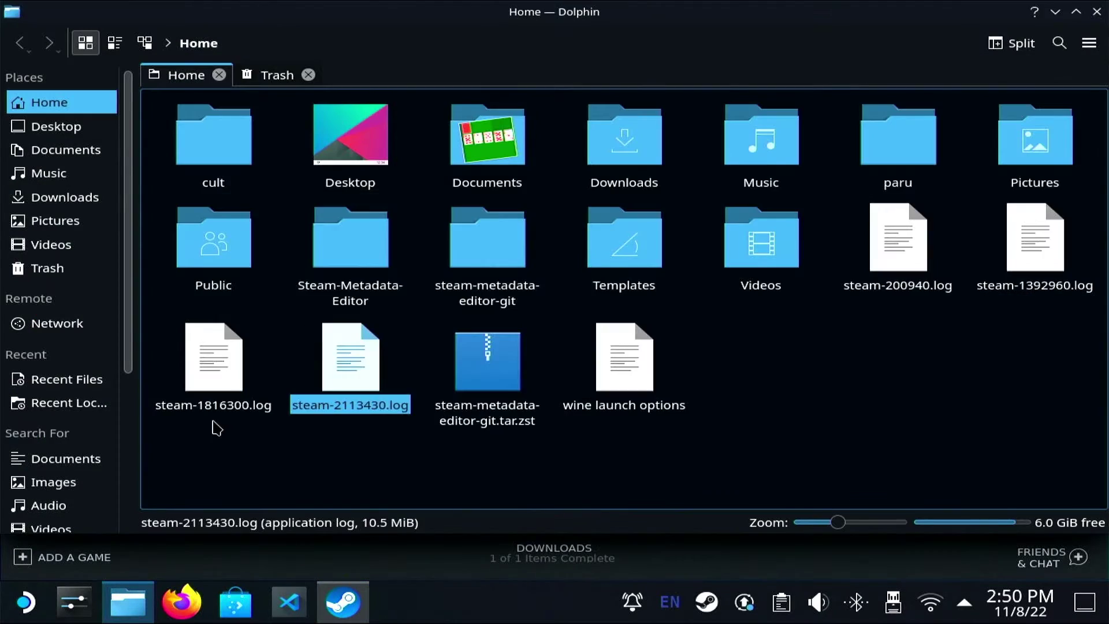
right_click(216, 428)
left_click(202, 390)
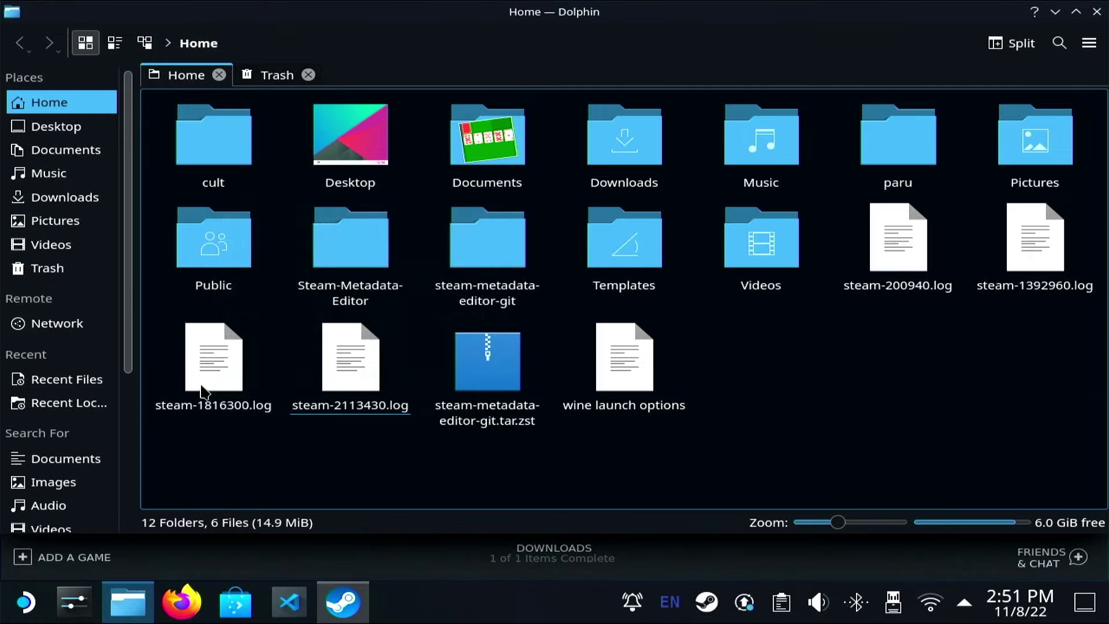
right_click(202, 391)
mouse_move(398, 114)
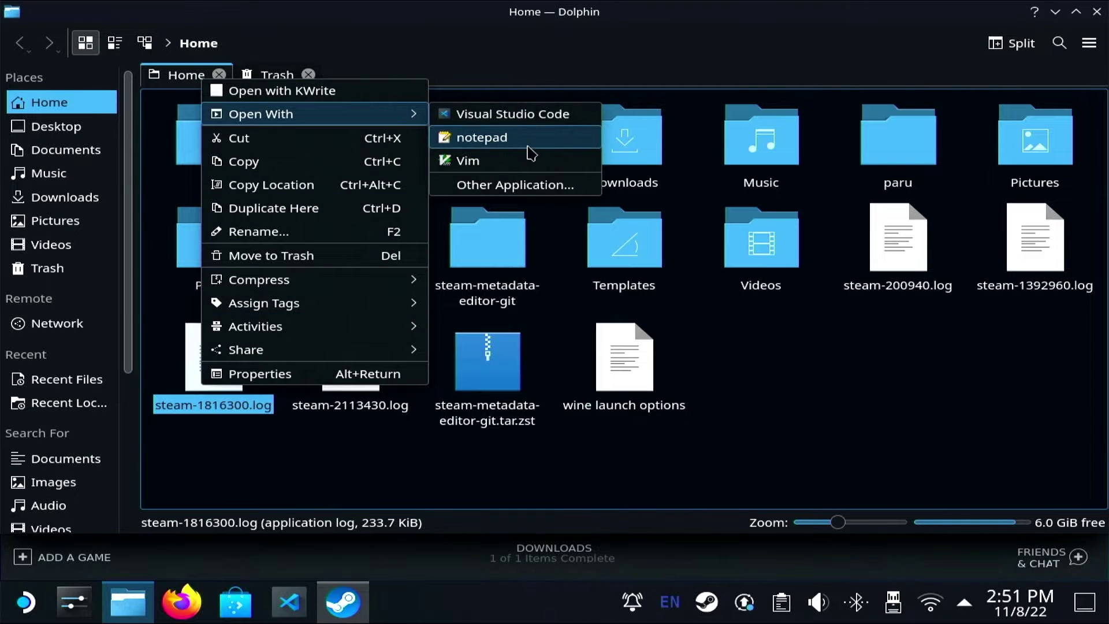
left_click(538, 115)
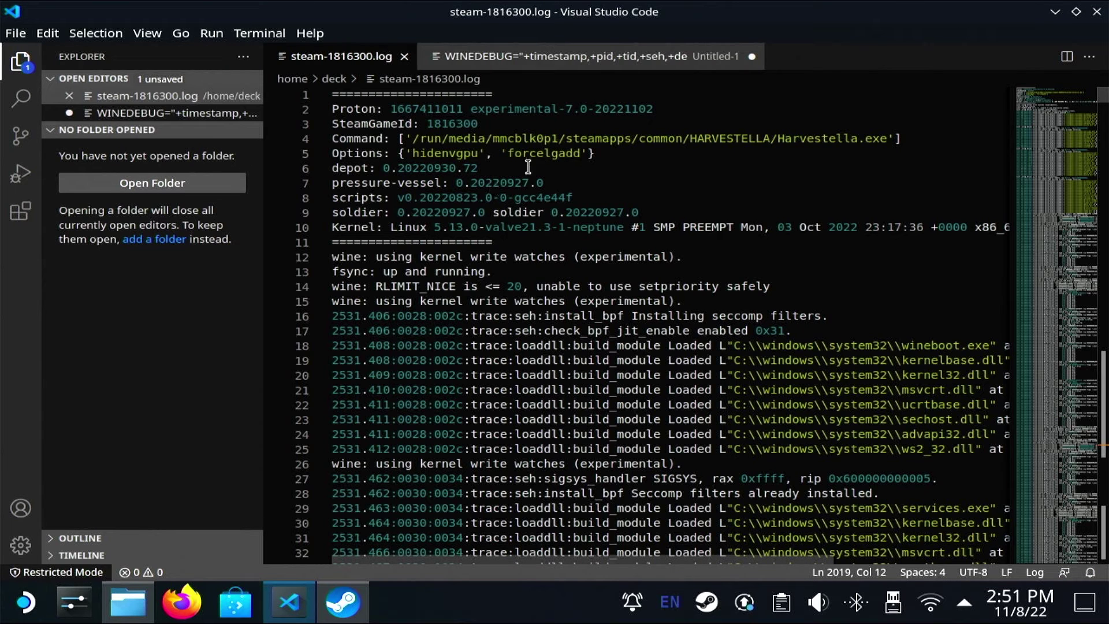
left_click_drag(902, 138, 756, 139)
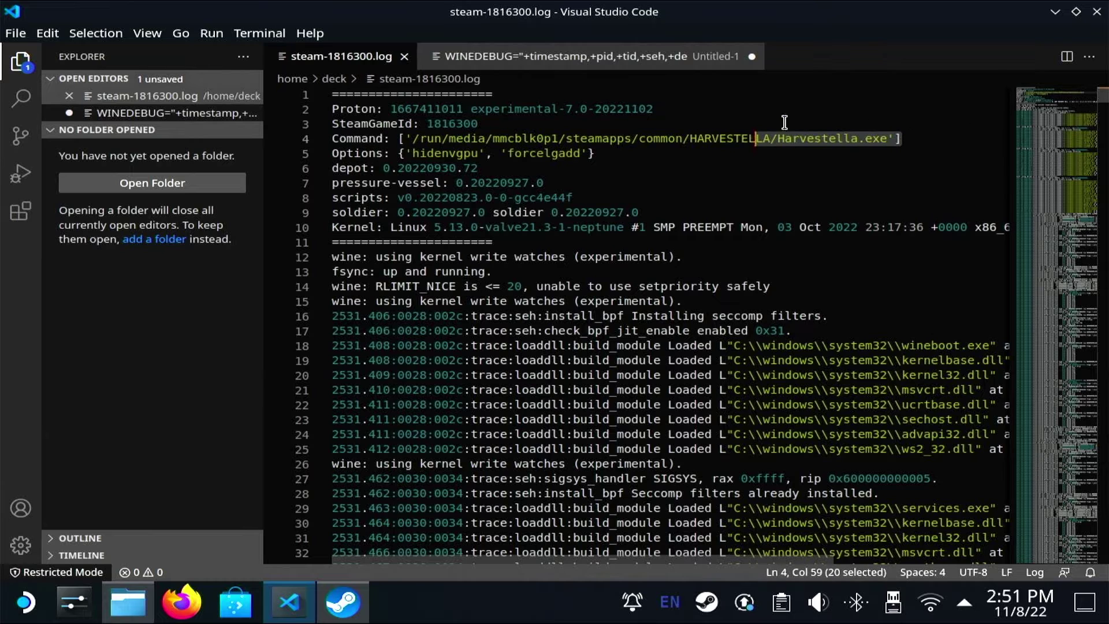
left_click(1096, 12)
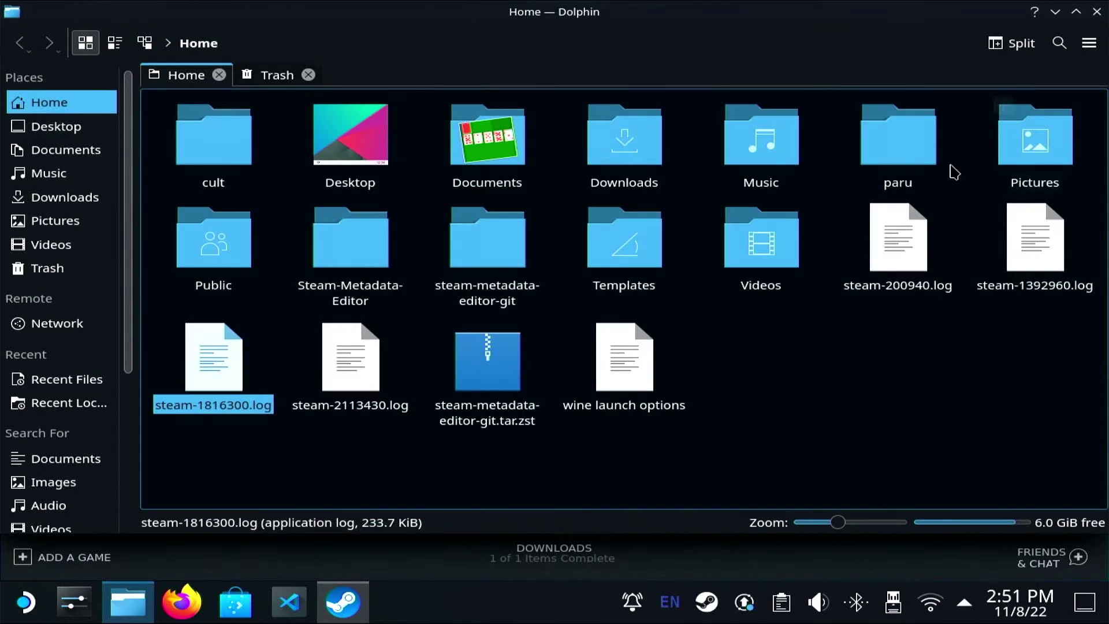
Step: Rename steam-1816300.log to "steam-1816300-PROTON LOG.log"
right_click(232, 376)
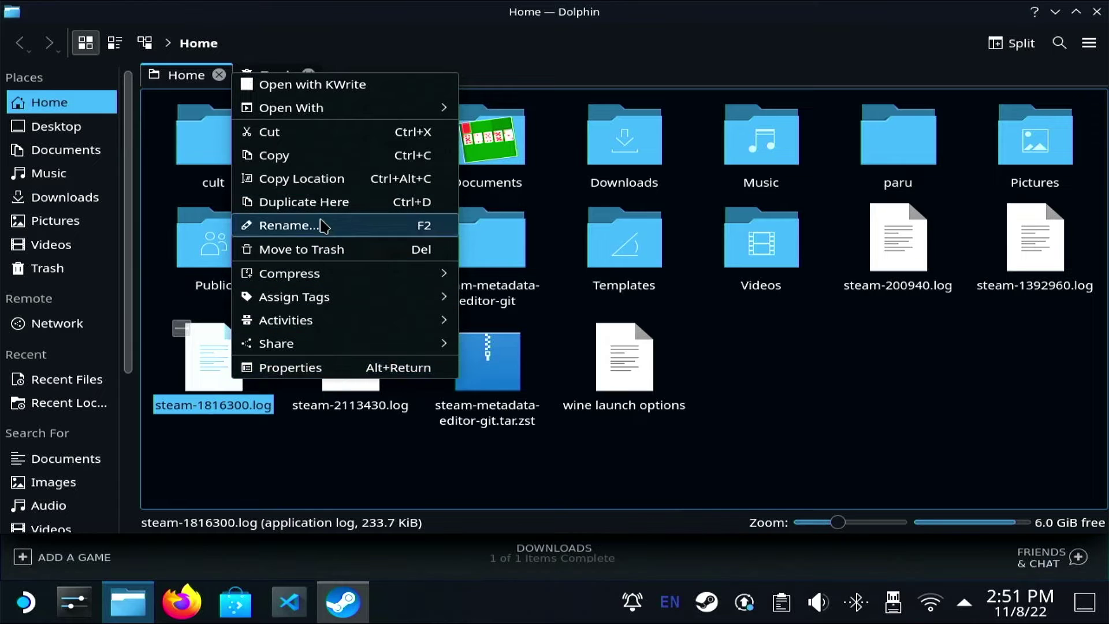
left_click(321, 230)
key("Right")
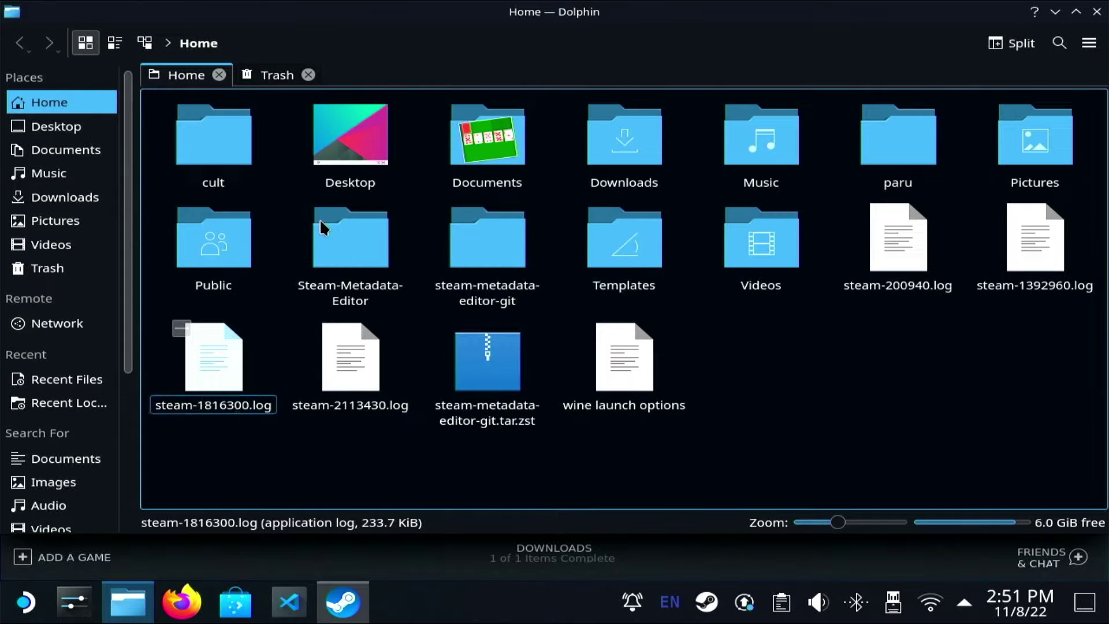
type("-PROTON ")
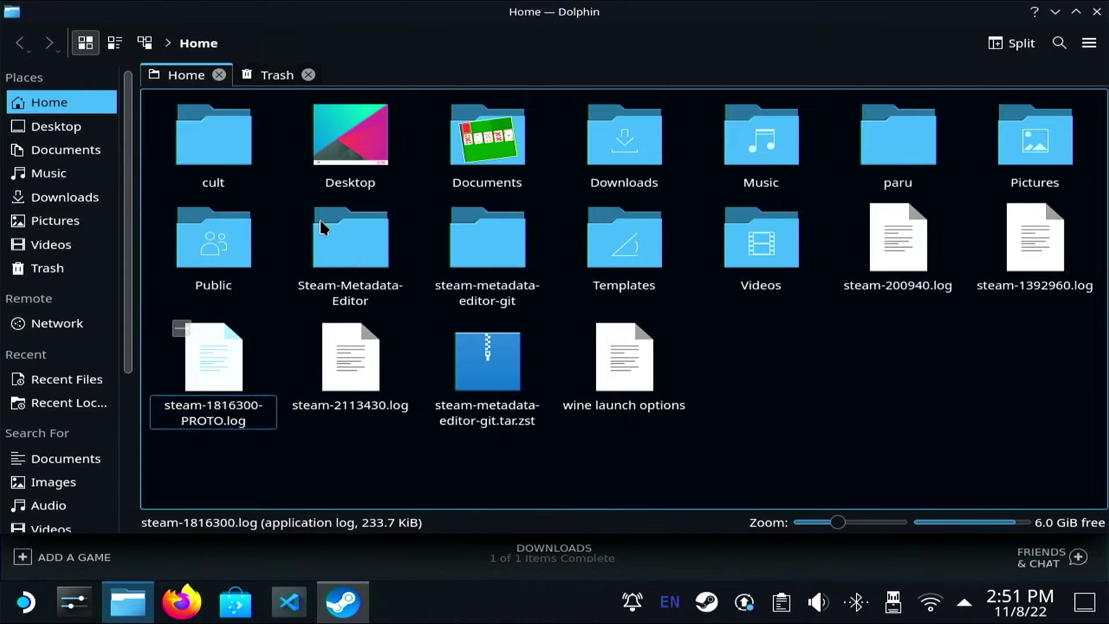
type("LOG")
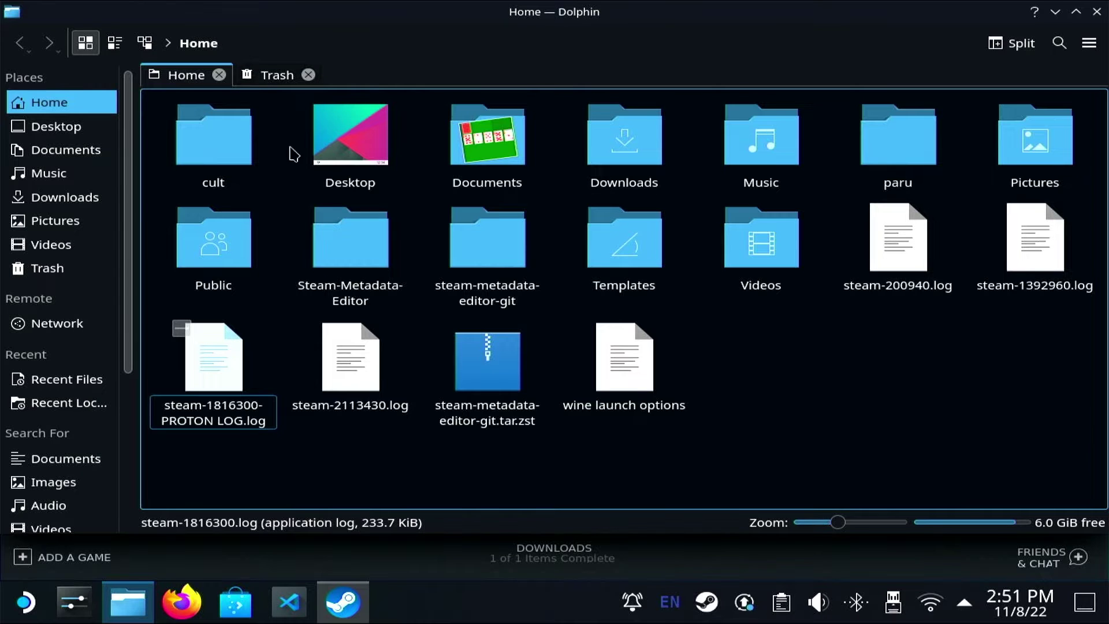
left_click(880, 421)
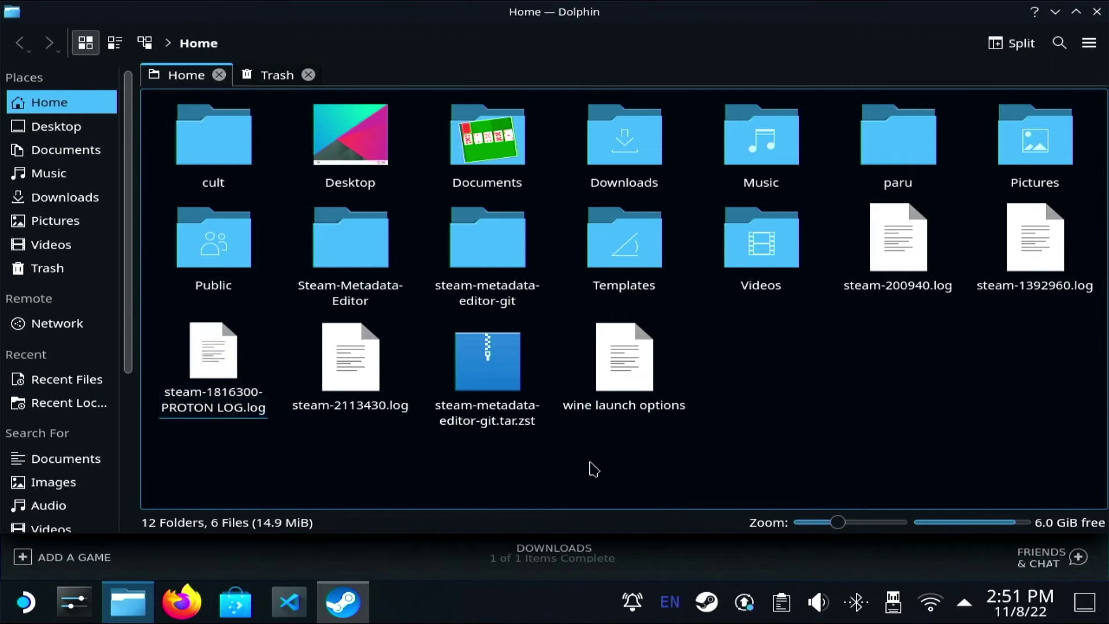
Step: In Steam, set HARVESTELLA's launch options to WINEDEBUG="+timestamp,+relay" %command% and launch the game
left_click(335, 612)
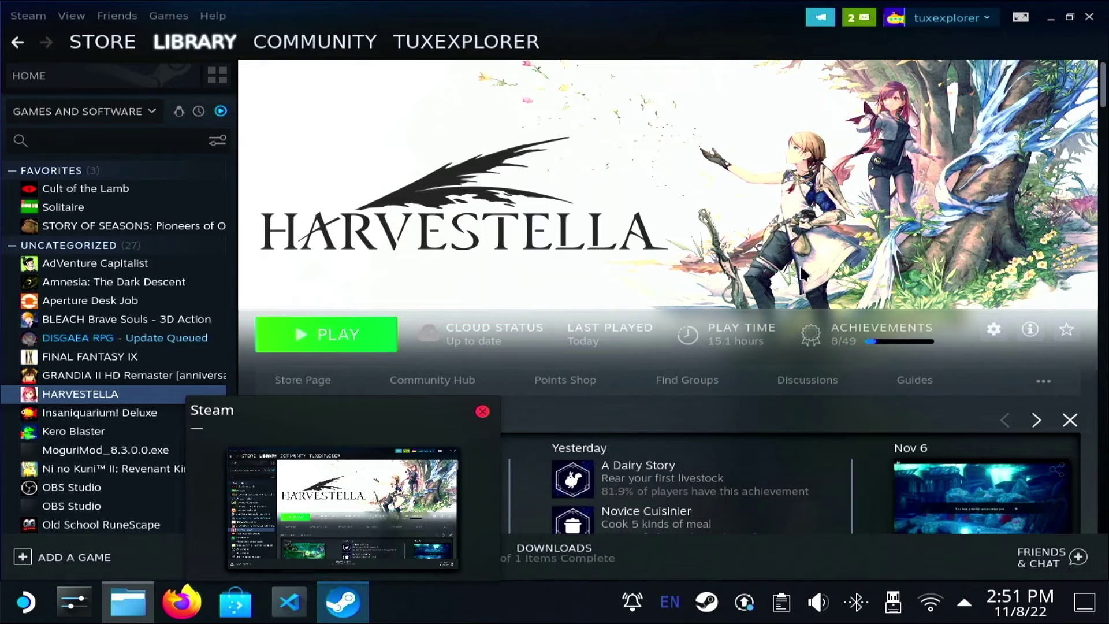
left_click(994, 331)
left_click(1007, 419)
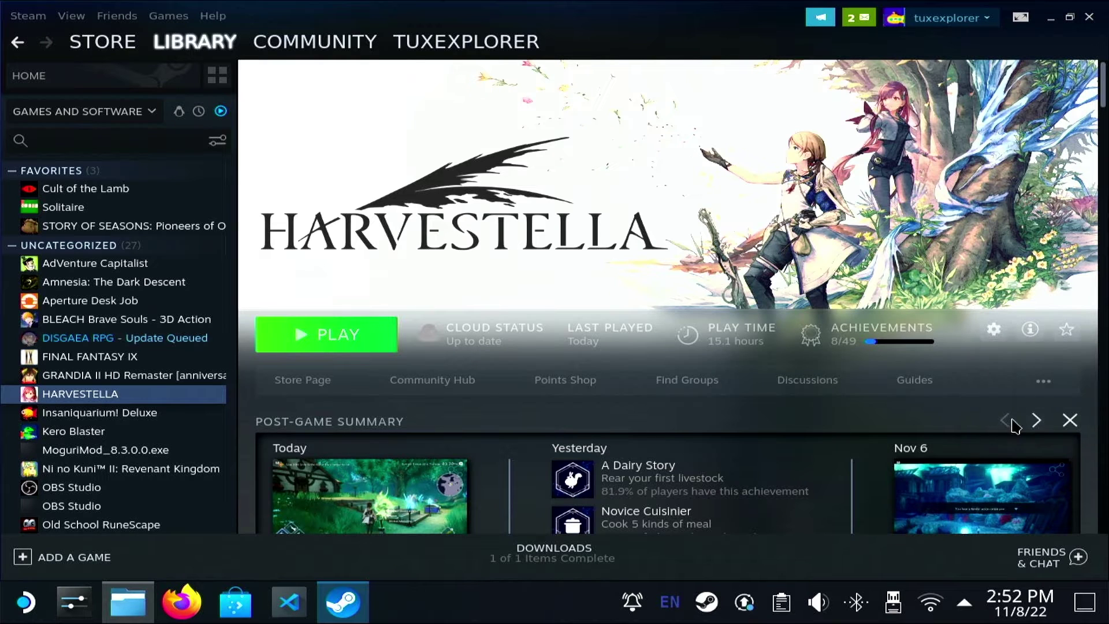
left_click_drag(680, 412, 324, 405)
type("WINEDEBUG")
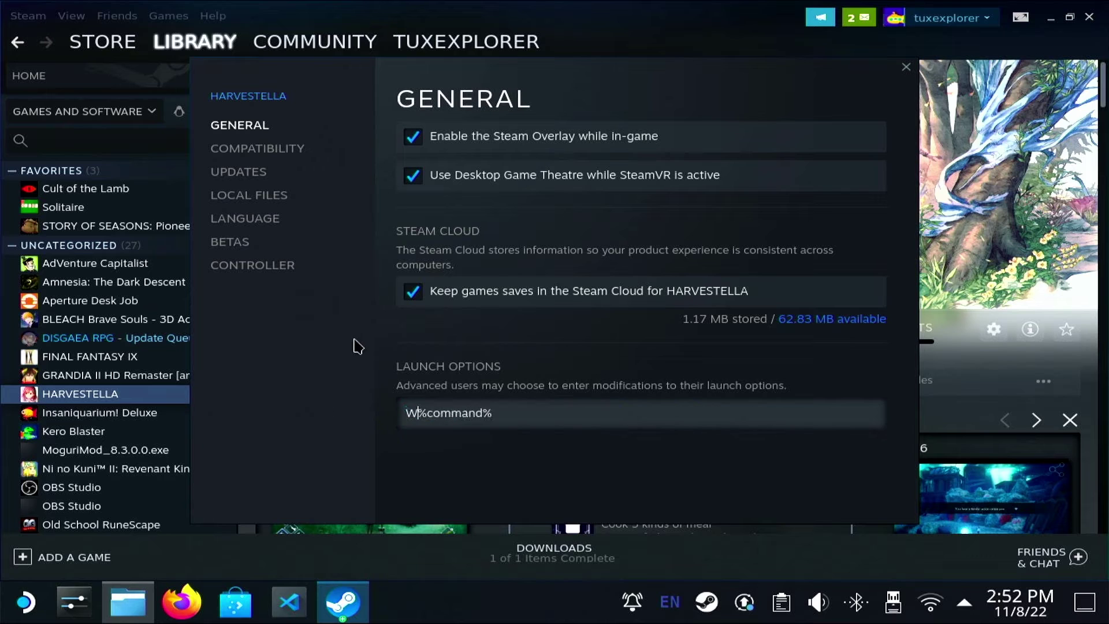
type("=\"_")
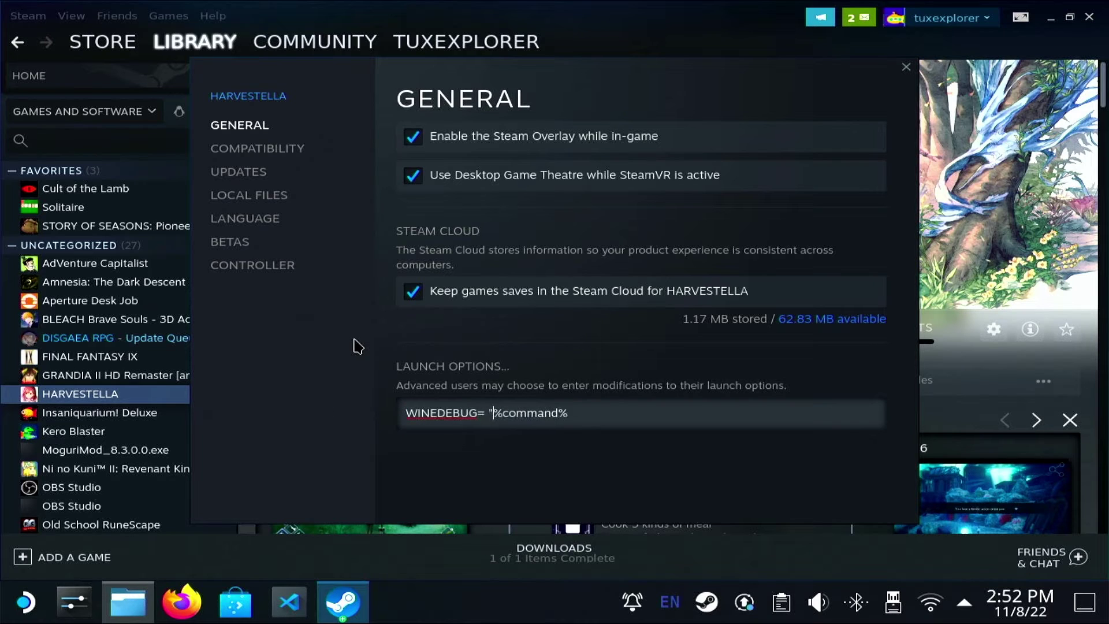
key("BackSpace")
type("+timestamp")
type(",+relay")
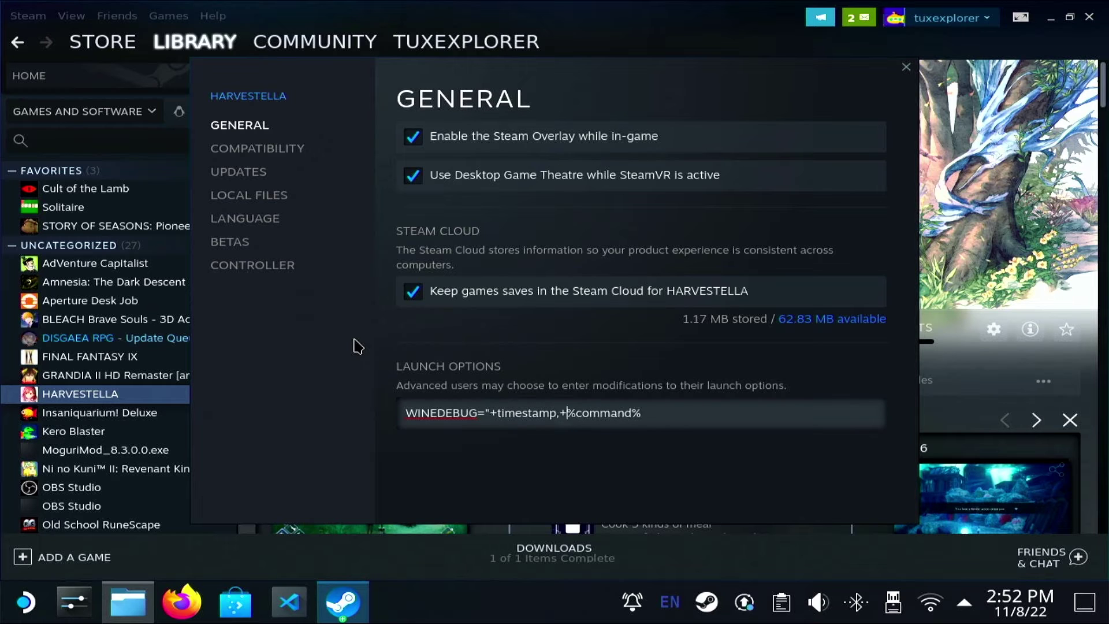
type("\"")
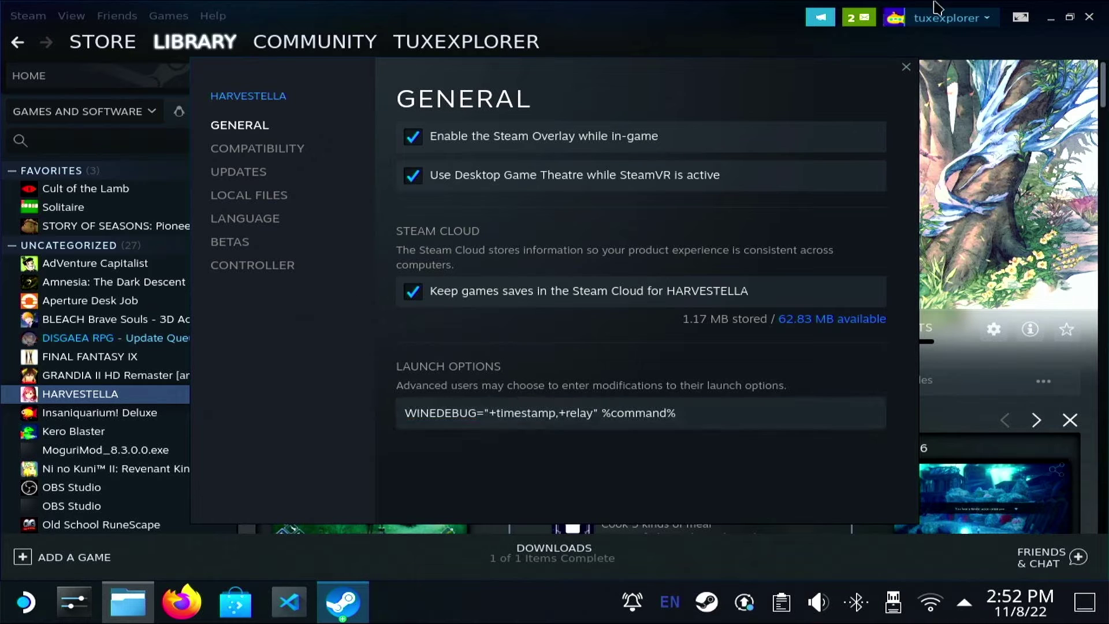
key("Escape")
left_click(323, 335)
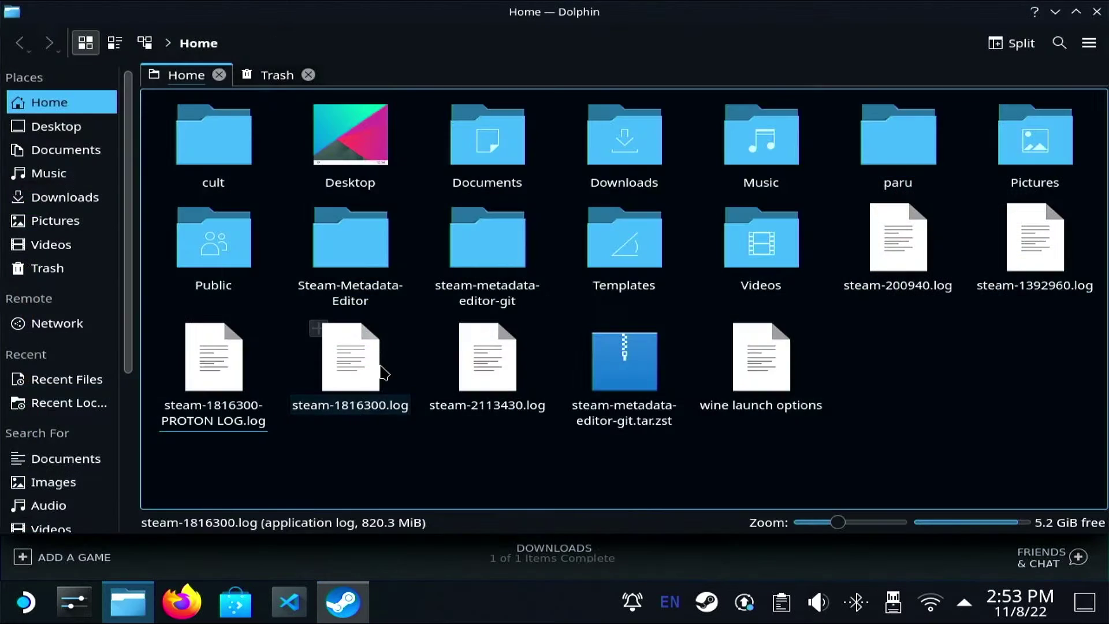
Step: Compare the PROTON LOG file with steam-1816300.log side by side in Visual Studio Code, and return to HARVESTELLA's launch options in Steam
key("alt+Tab")
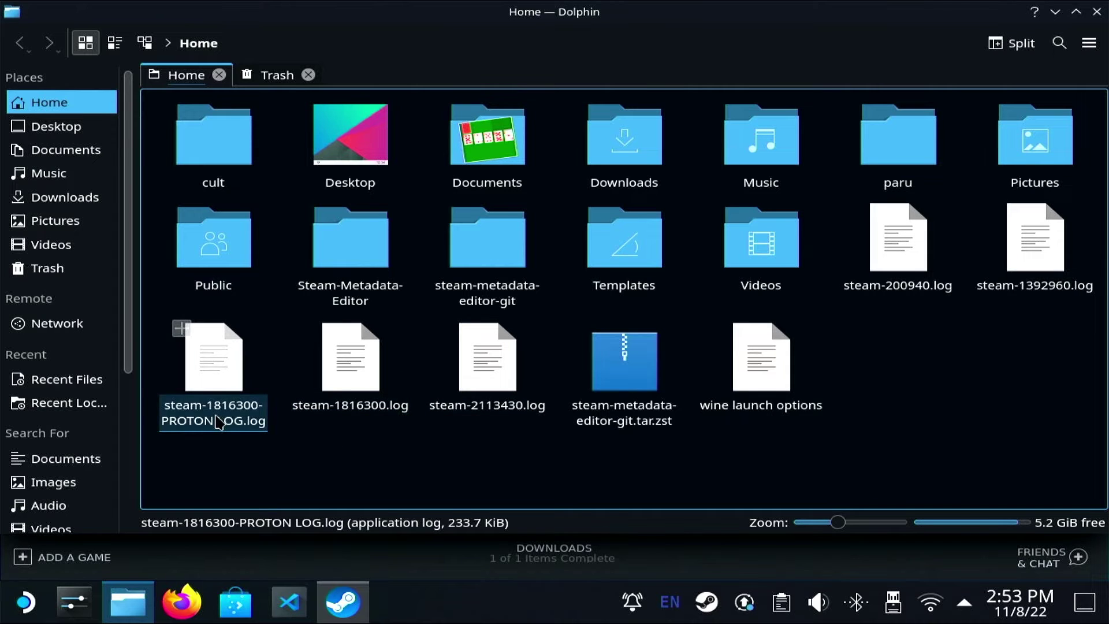
key("alt+Tab")
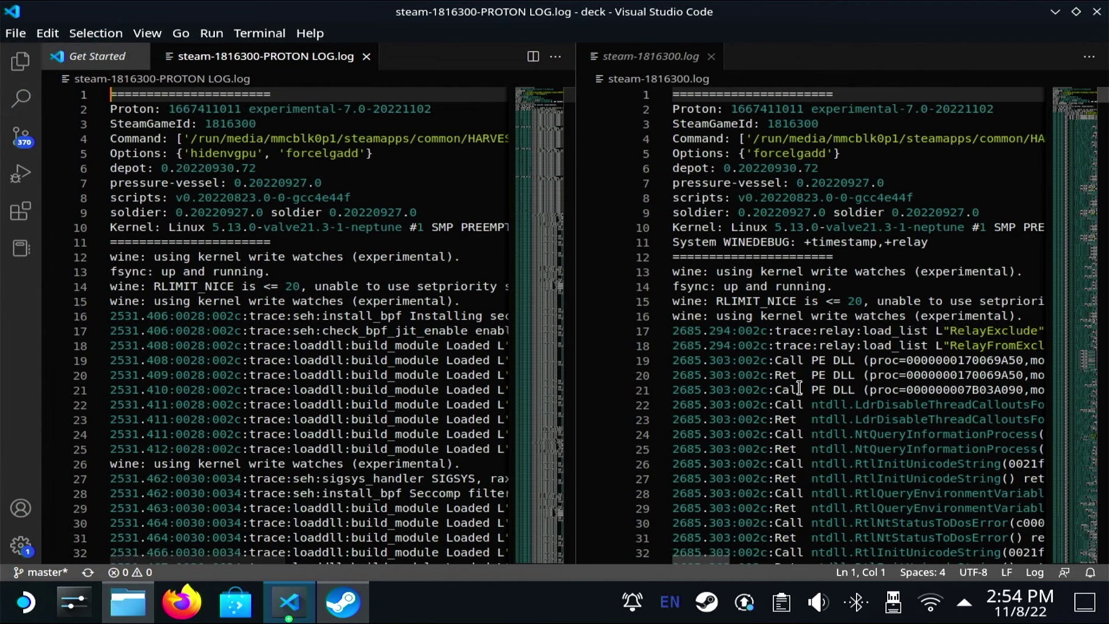
scroll(839, 403, "down", 2)
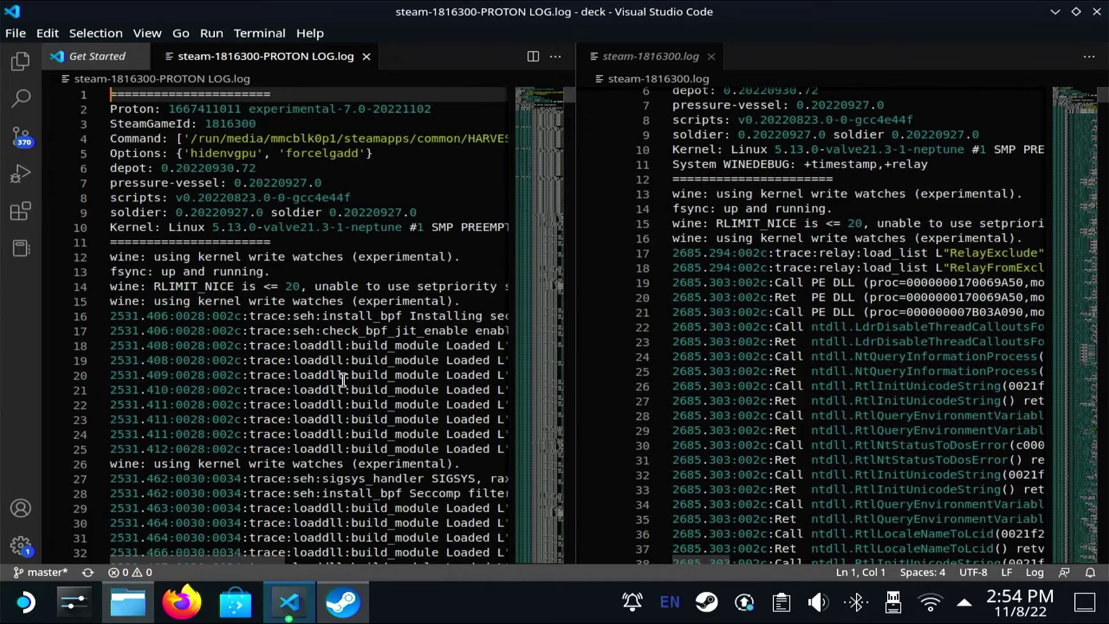
scroll(343, 379, "down", 3)
scroll(343, 379, "down", 4)
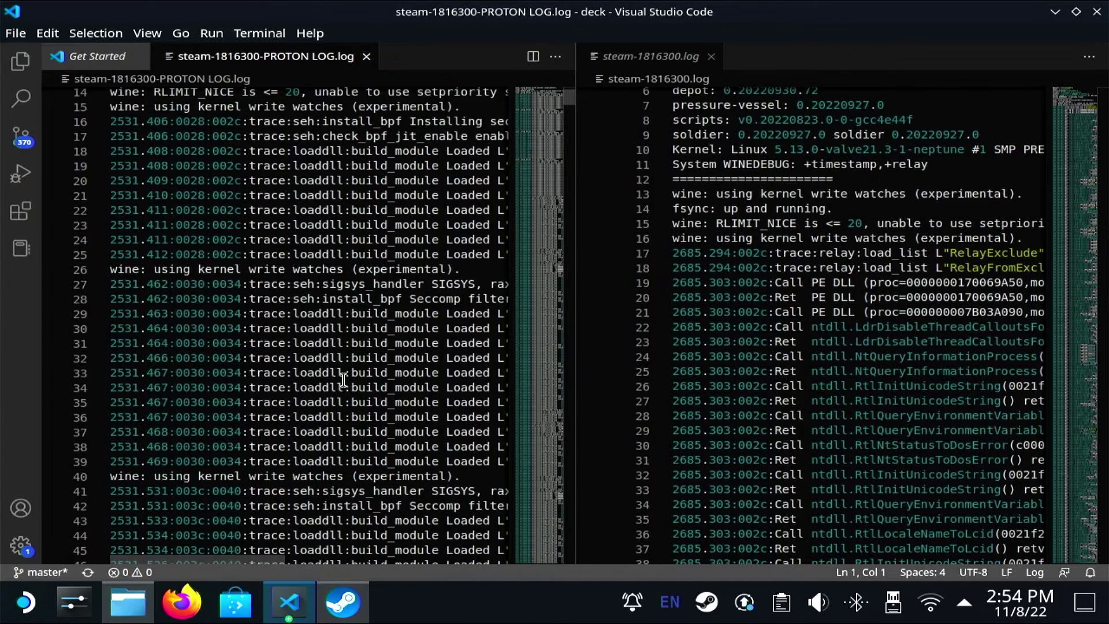
scroll(970, 403, "down", 13)
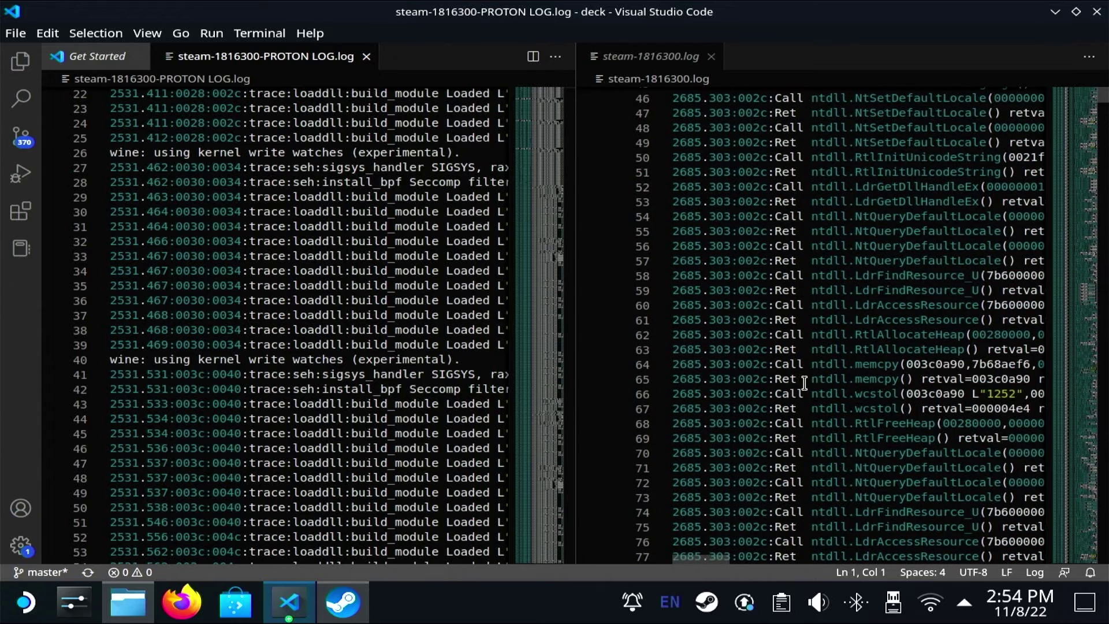
left_click(283, 300)
key("shift+End")
key("shift+Down")
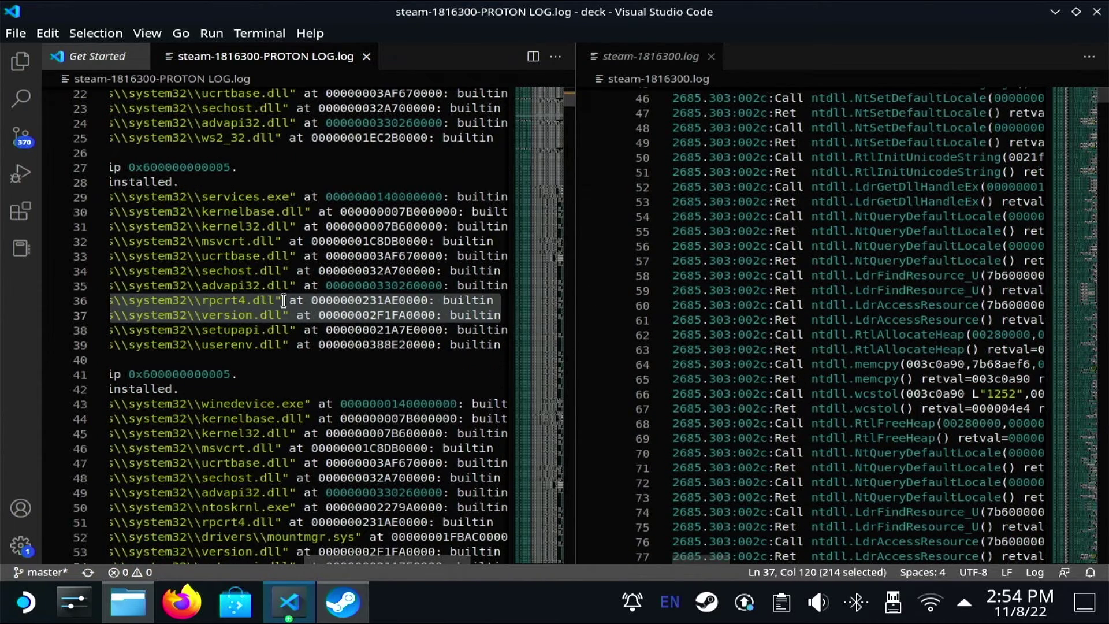
key("alt+Tab")
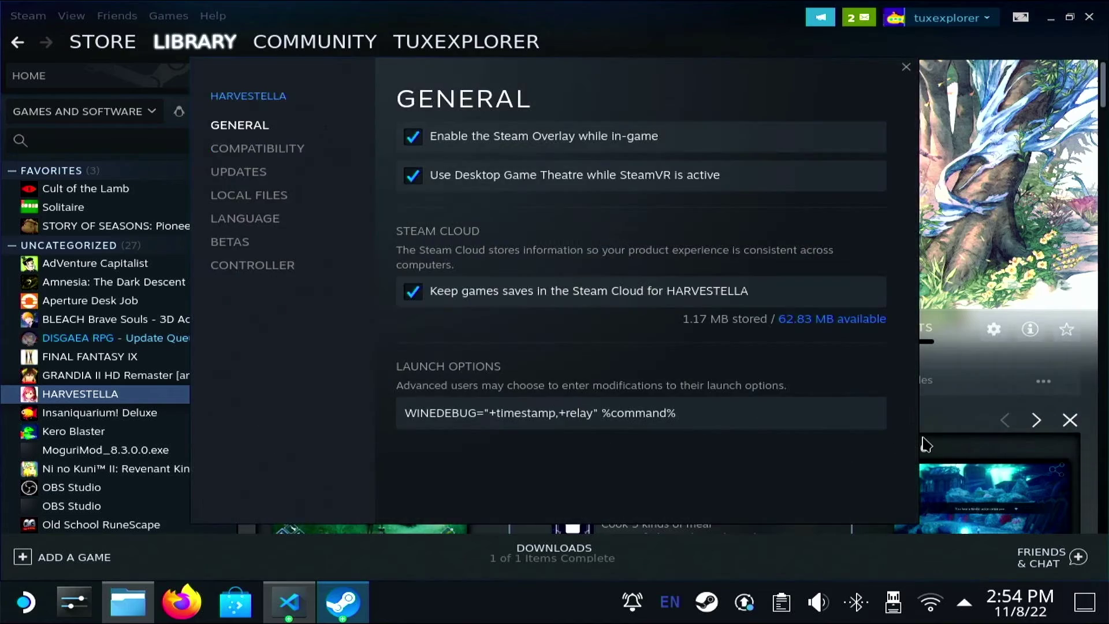
Step: Set HARVESTELLA's launch options to WINEDEBUG="+timestamp,+pid,+tid,+seh,+debugstr,+module" %command%, close its properties, and launch the game
left_click_drag(589, 408, 574, 404)
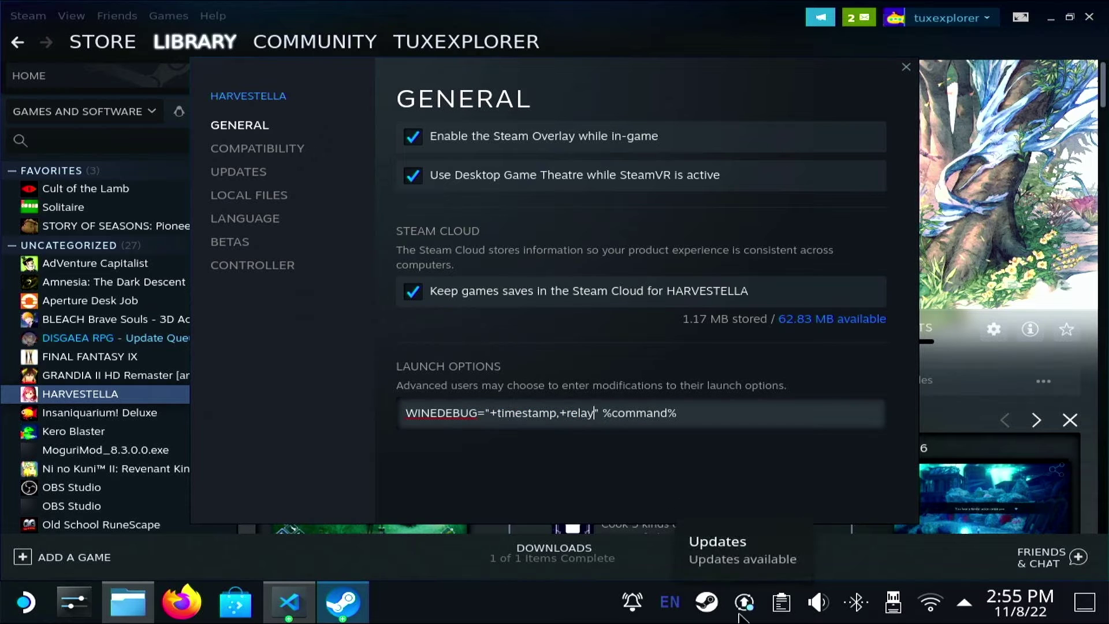
key("BackSpace")
key("BackSpace")
key("BackSpace")
key("BackSpace")
key("BackSpace")
type("pid, +")
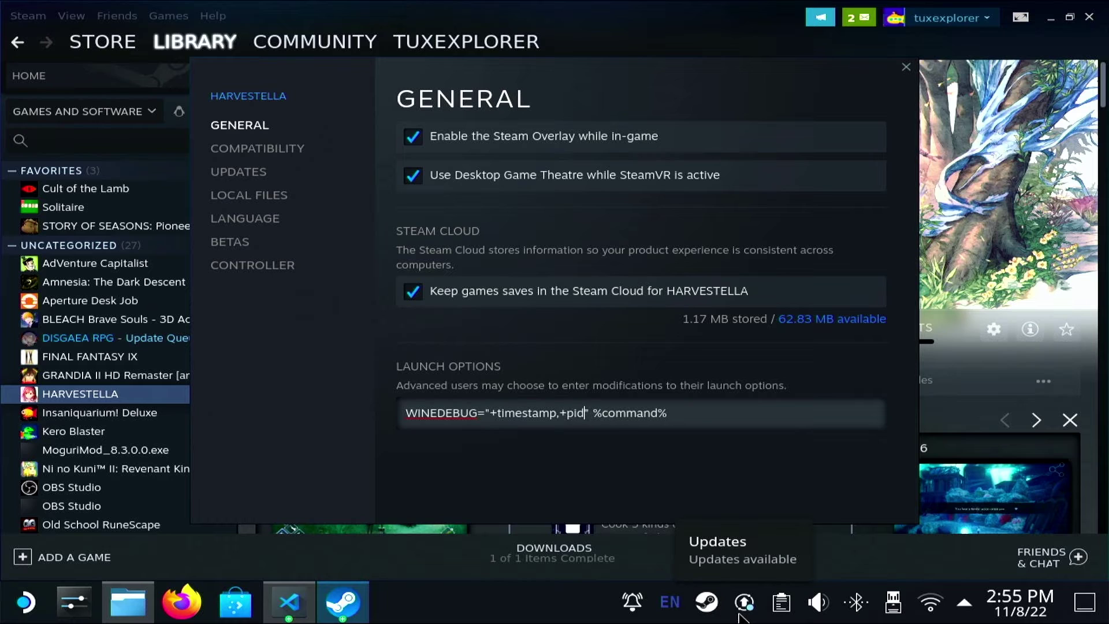
type("ti")
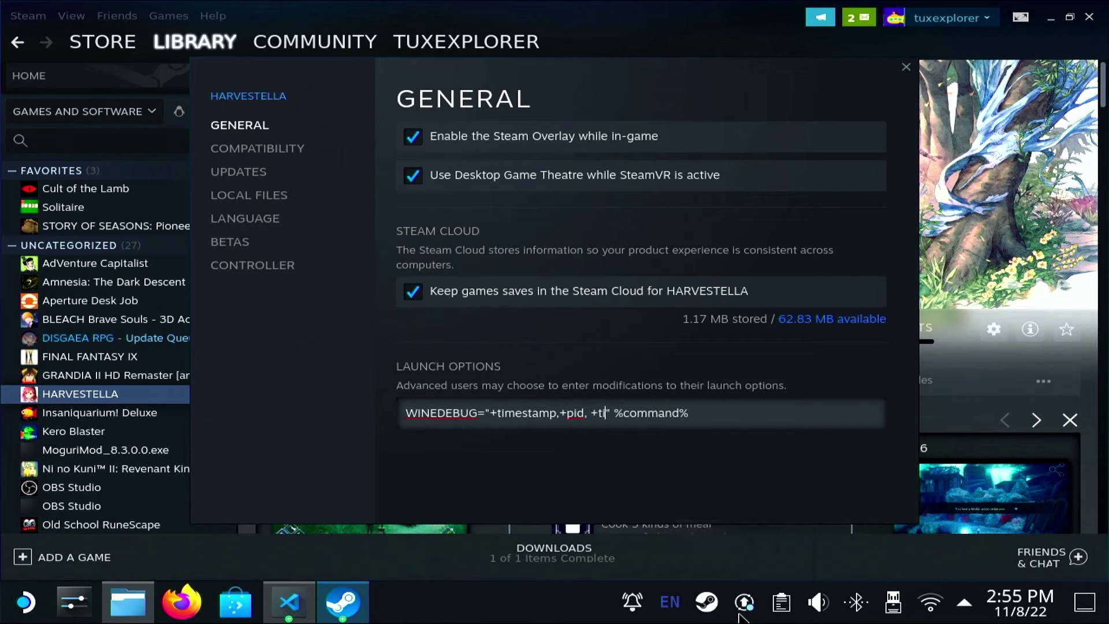
key("BackSpace")
key("BackSpace")
type("+tid,")
type("+seh,+de")
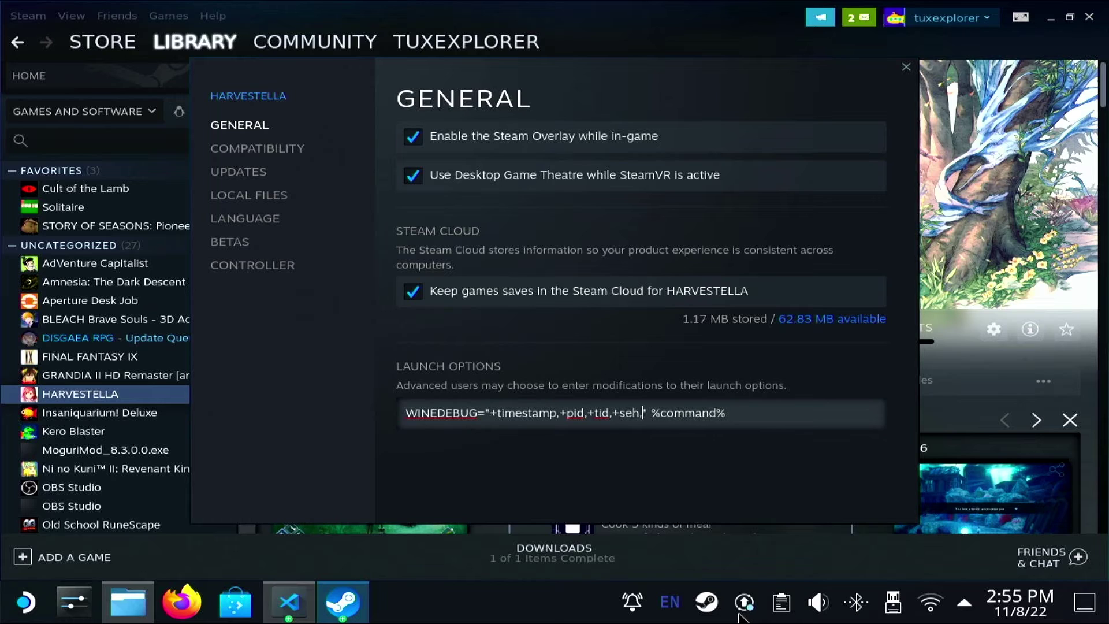
type("bugstr,")
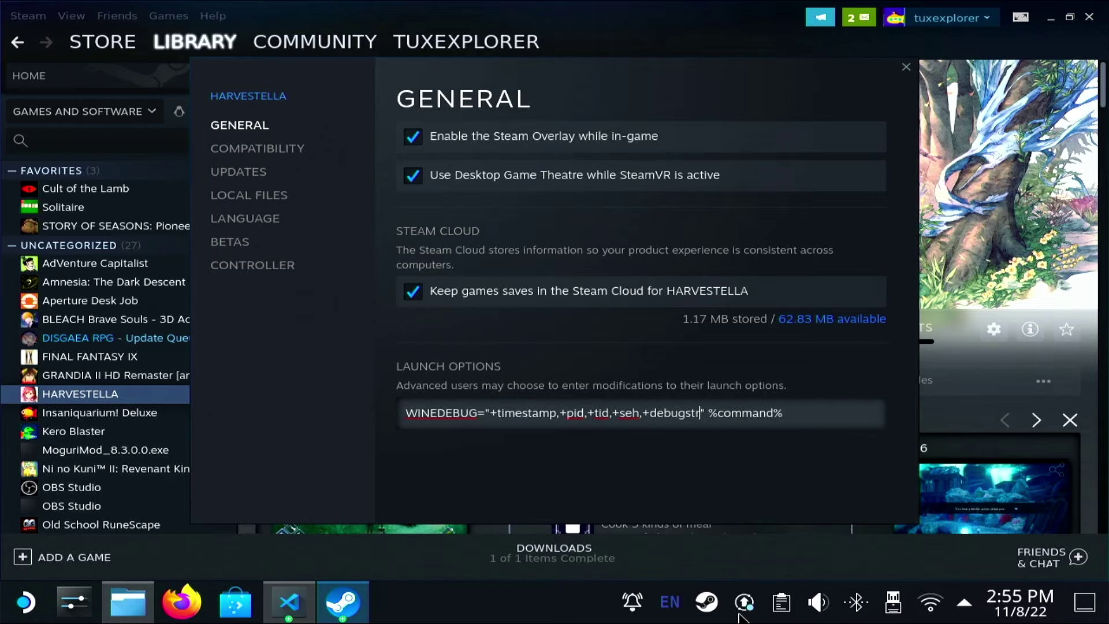
type("+module")
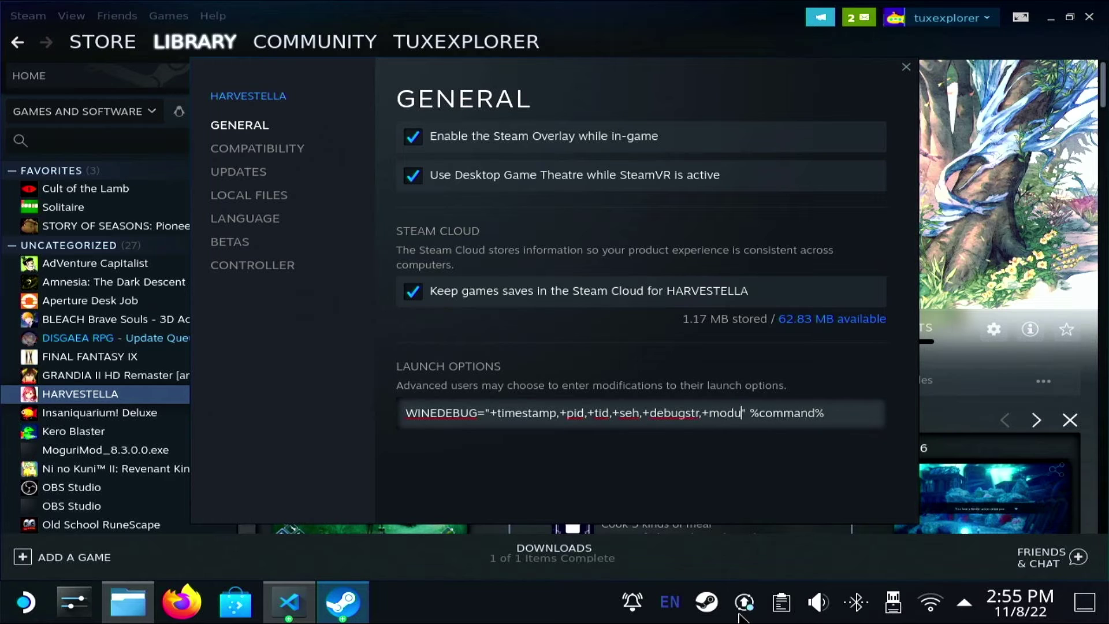
left_click(421, 479)
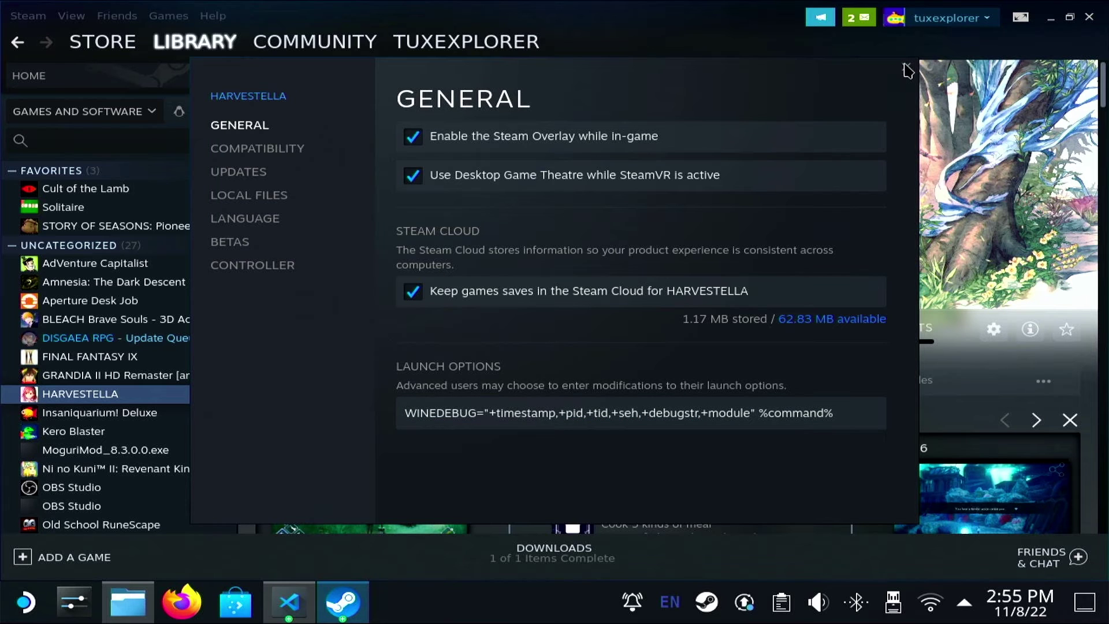
left_click(908, 71)
left_click(350, 347)
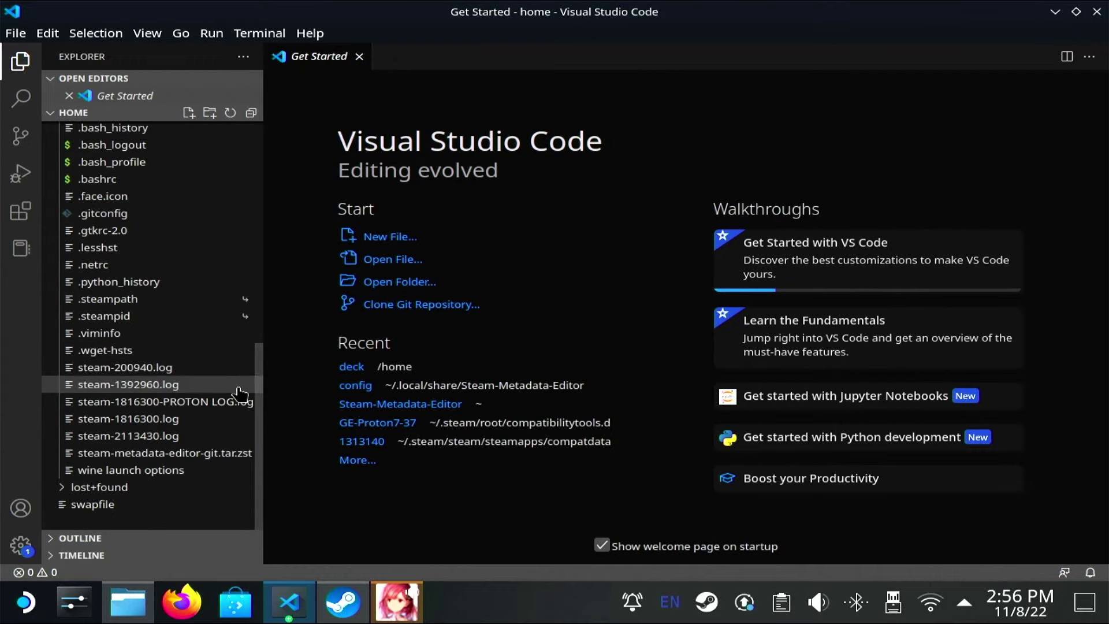
Step: In Visual Studio Code, open "steam-1816300-PROTON LOG.log" and steam-1816300.log side by side and hide the file explorer
left_click(242, 409)
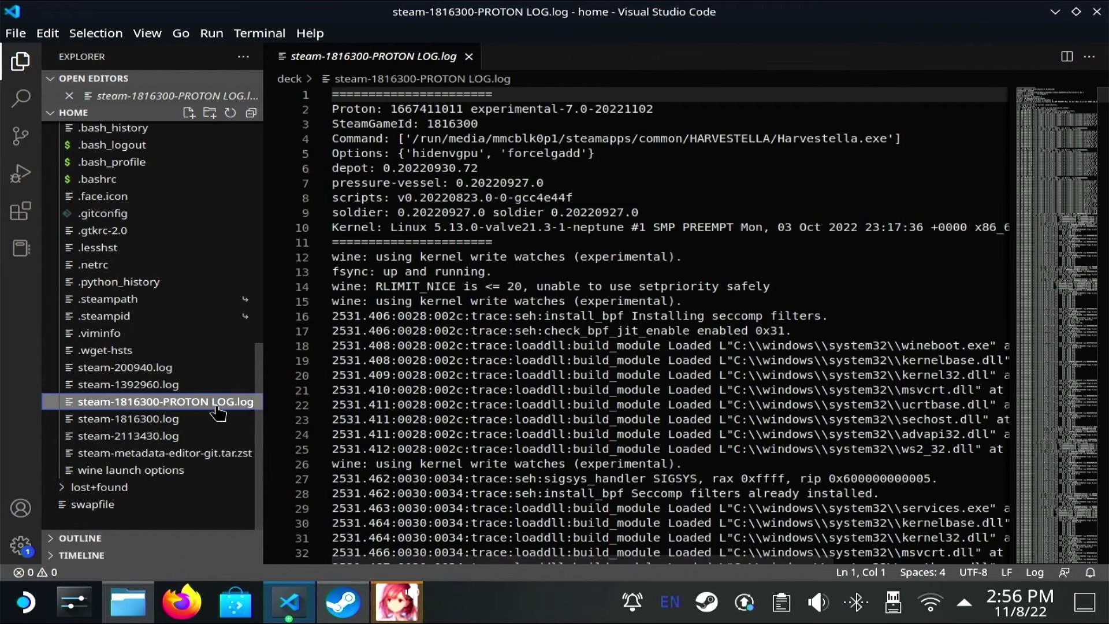
right_click(218, 426)
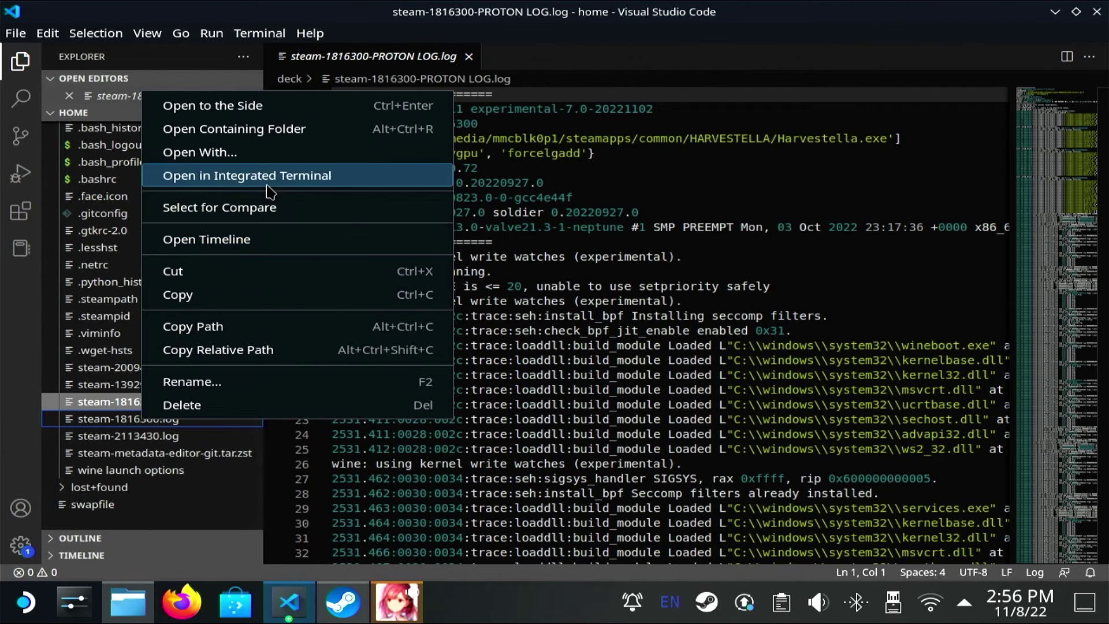
left_click(219, 106)
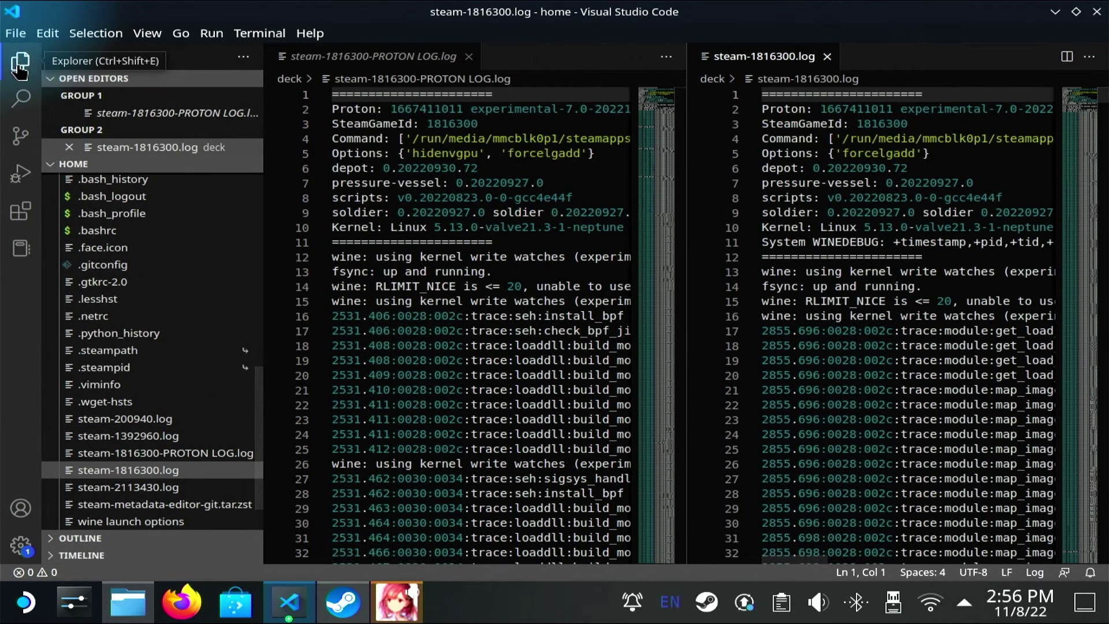
left_click(19, 62)
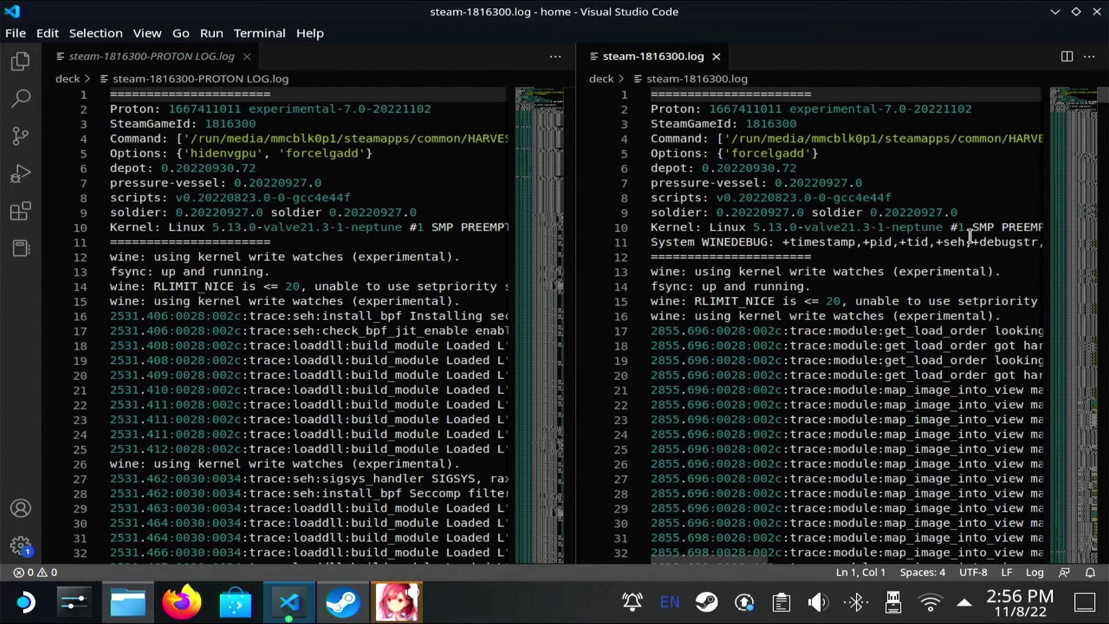
Step: Compare the header sections of both logs, including the System WINEDEBUG line and the first Wine messages in steam-1816300.log
left_click_drag(971, 237, 711, 229)
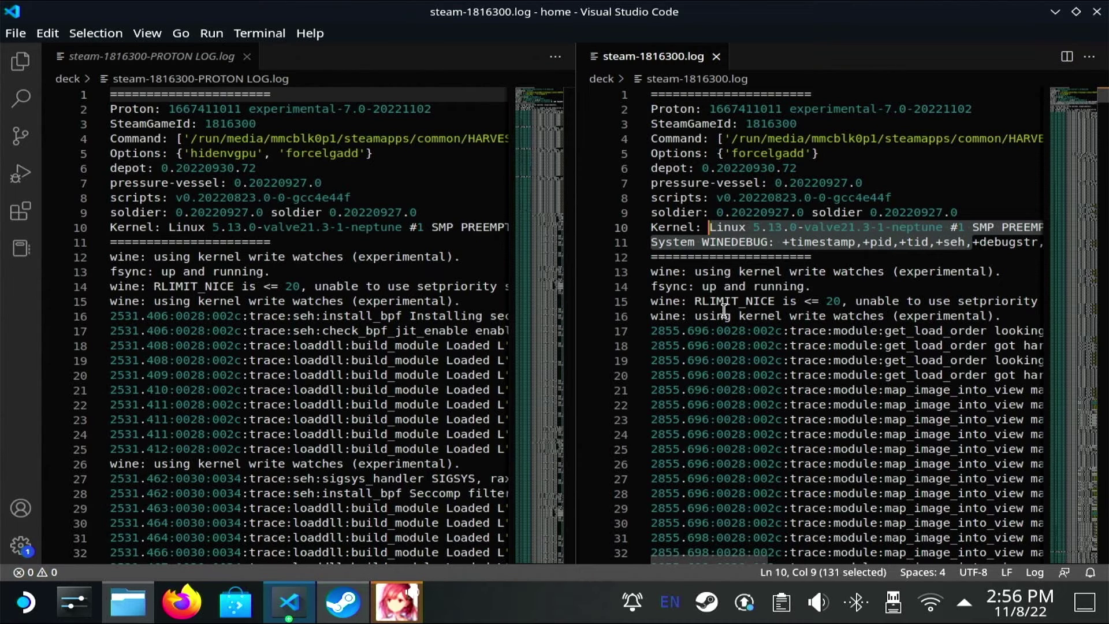
left_click(738, 340)
left_click_drag(285, 301, 653, 304)
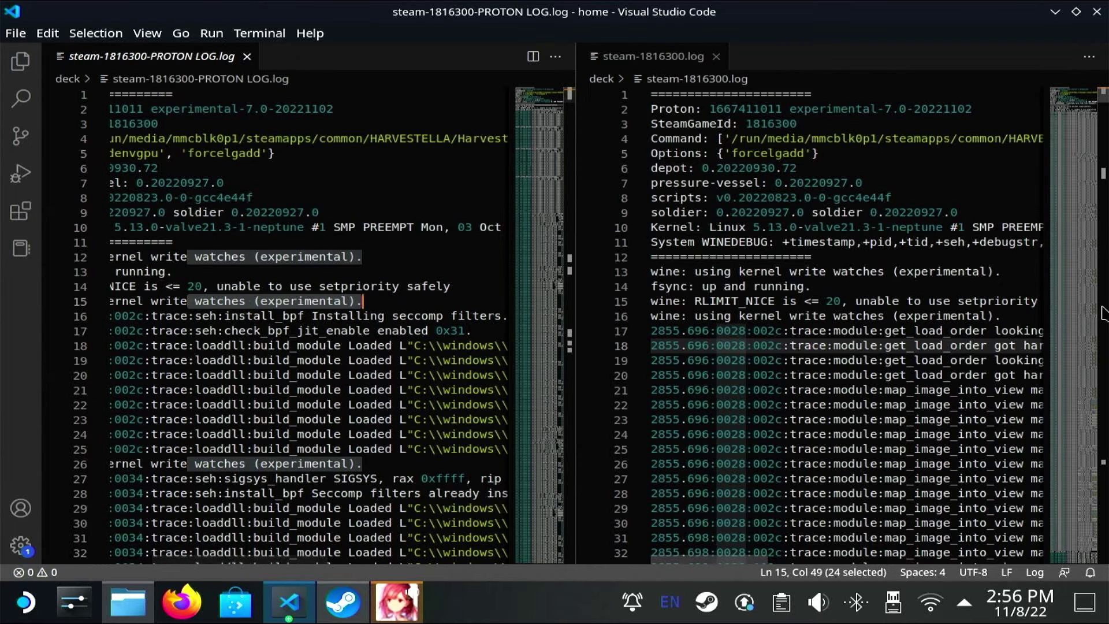
left_click(988, 314)
left_click_drag(988, 315, 1105, 317)
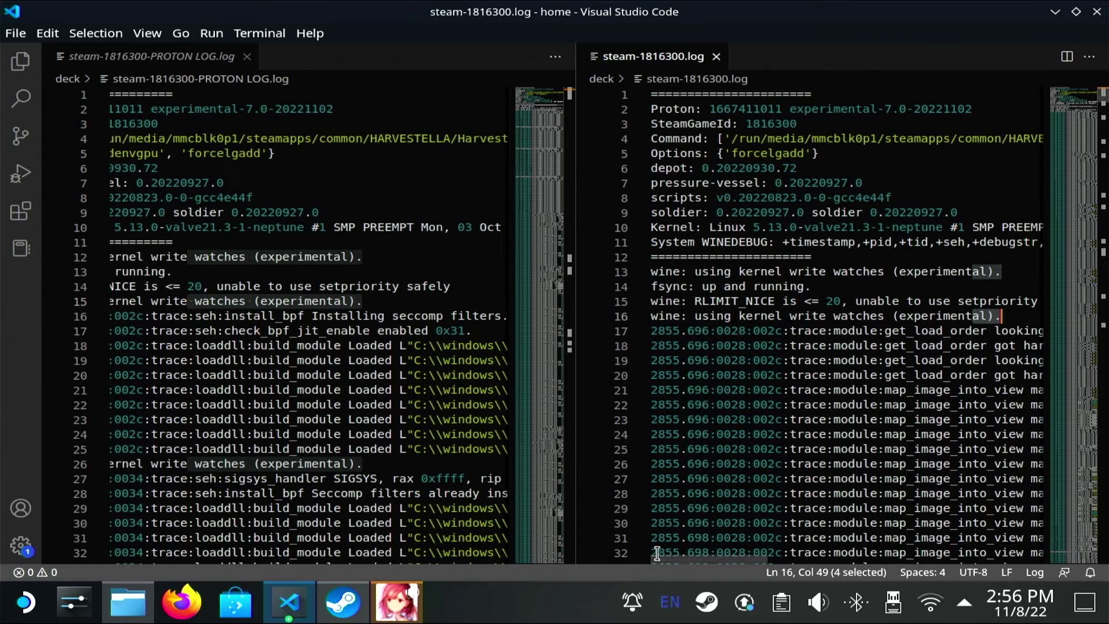
left_click_drag(664, 560, 716, 571)
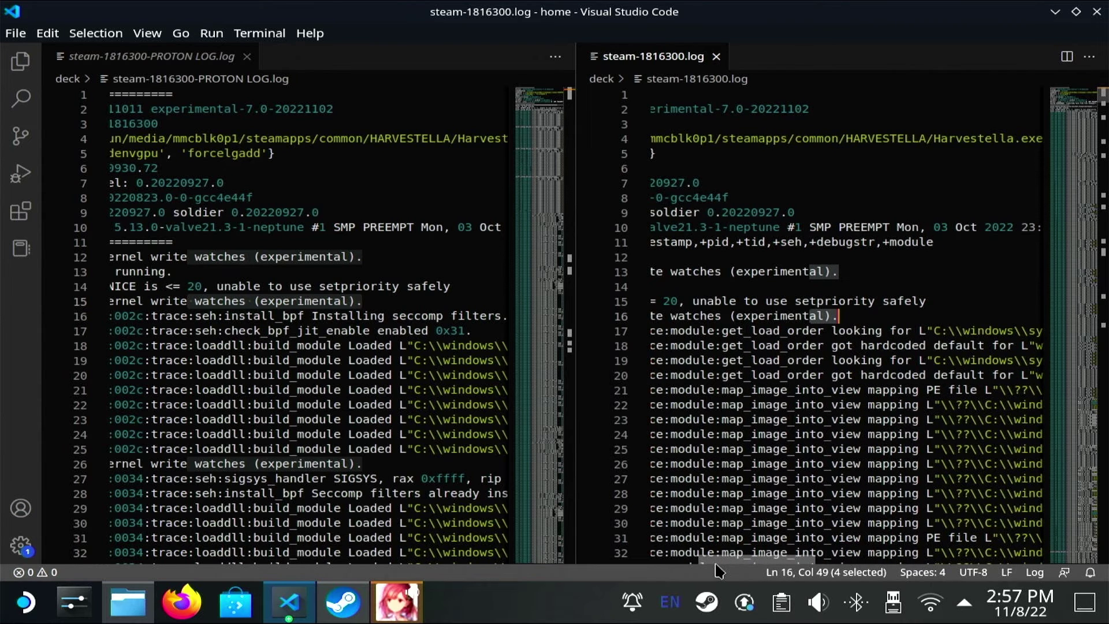
left_click_drag(716, 572, 664, 573)
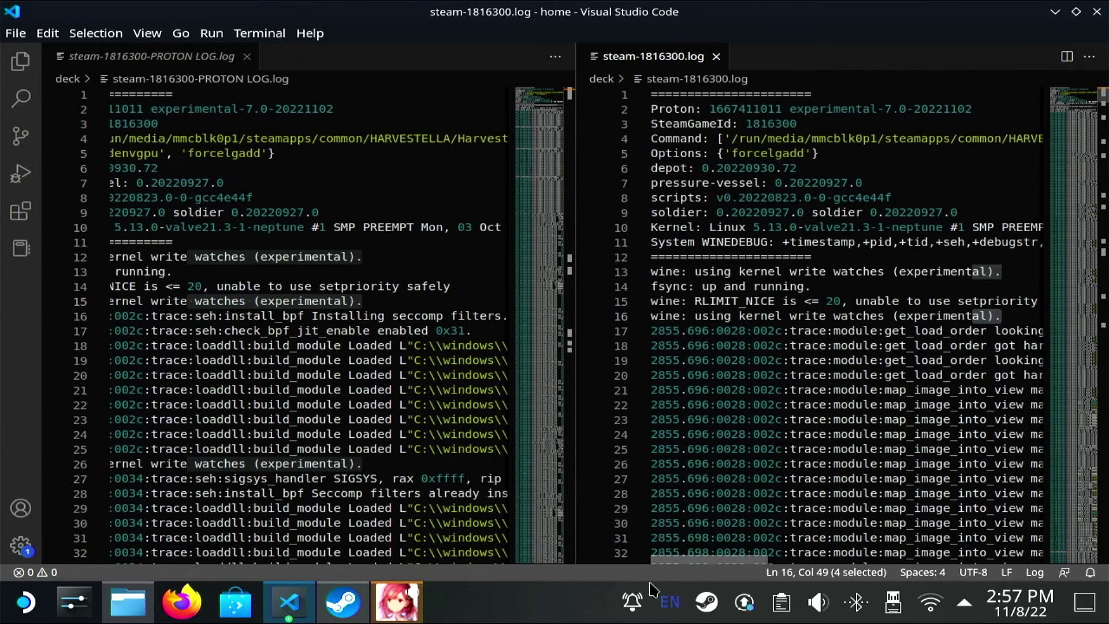
Step: Examine the trace entries further down in the PROTON LOG file and in steam-1816300.log
scroll(267, 450, "down", 2)
scroll(268, 450, "down", 6)
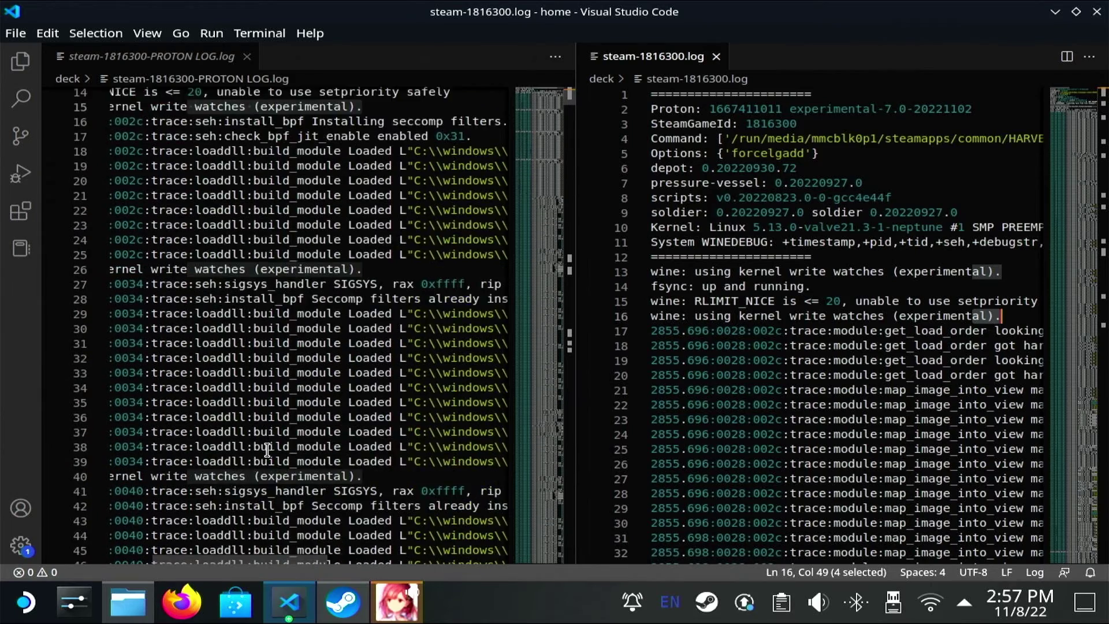
scroll(1037, 378, "down", 4)
scroll(1037, 378, "down", 20)
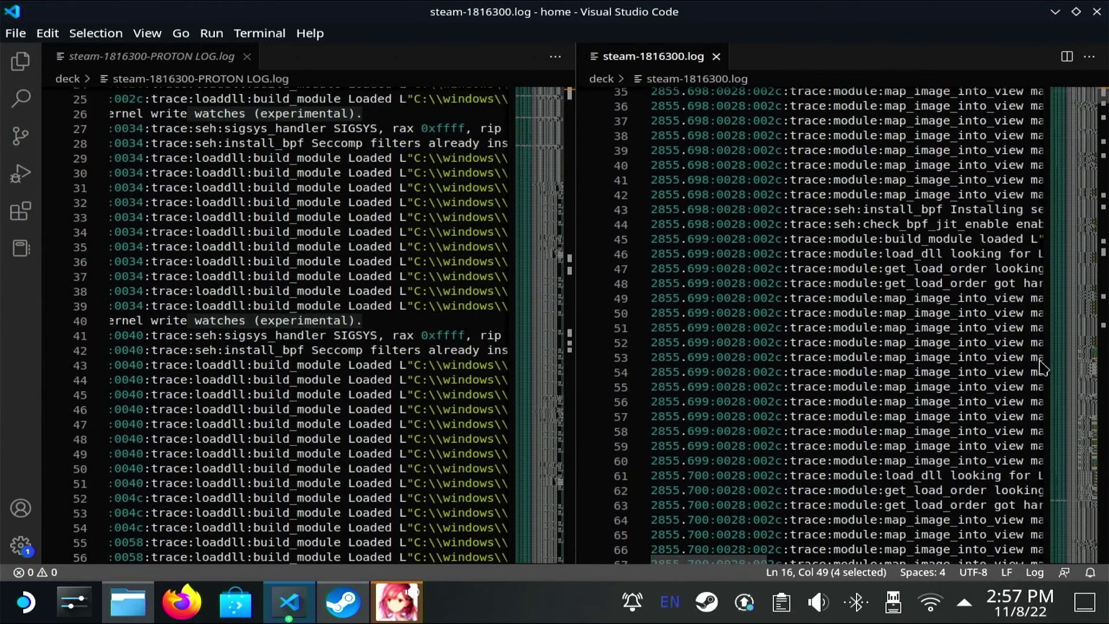
scroll(1072, 287, "down", 20)
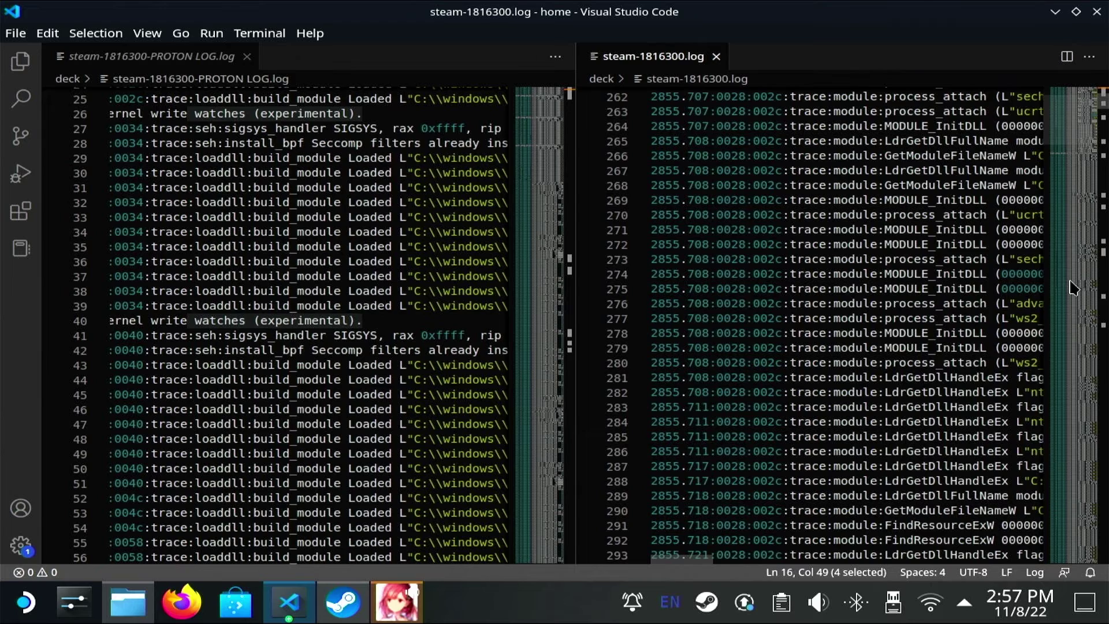
scroll(333, 414, "down", 11)
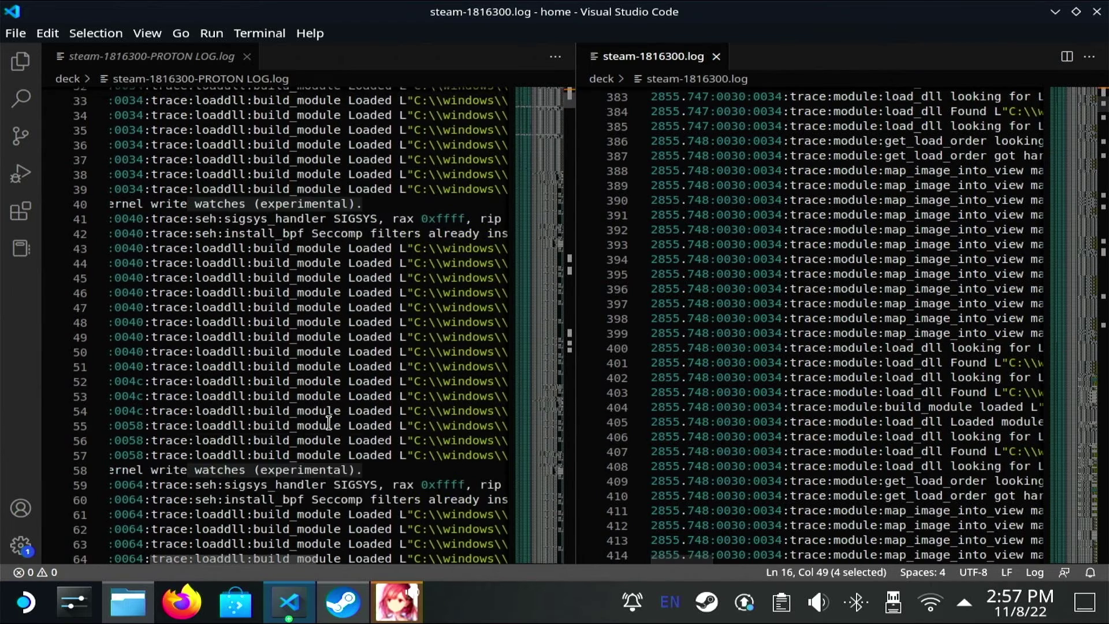
Step: Search the PROTON LOG file for "err" and step through the first few matches
left_click(334, 415)
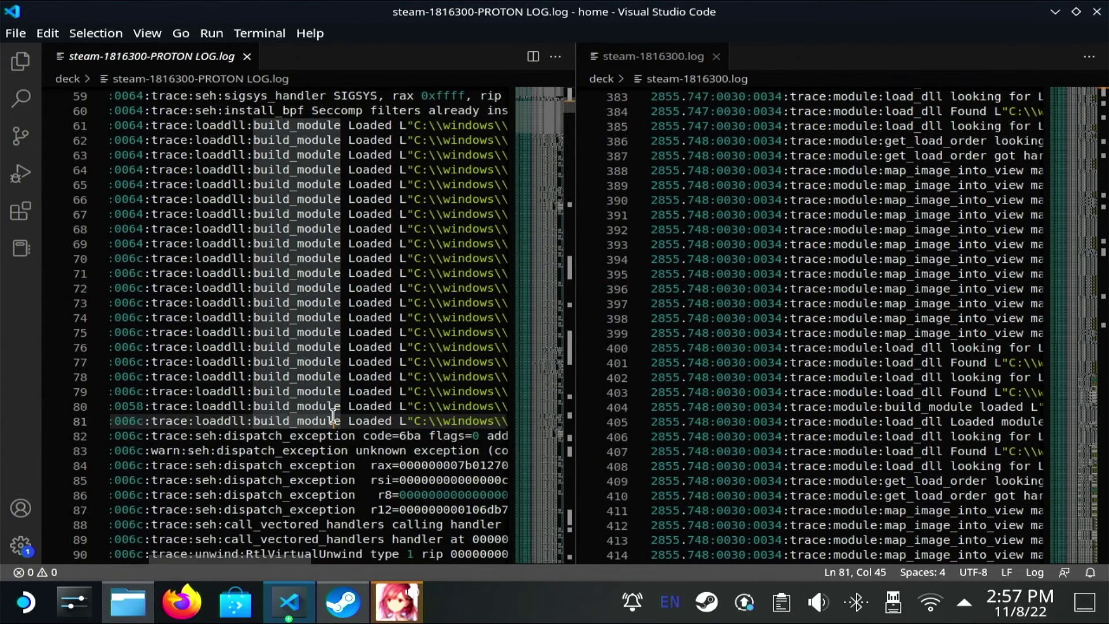
key("ctrl+f")
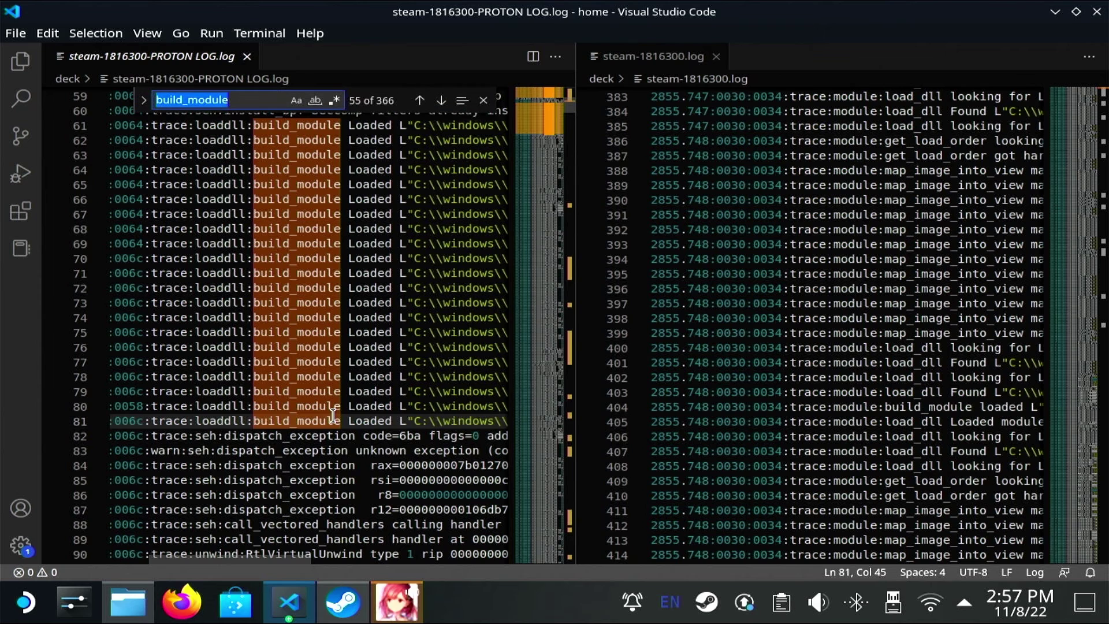
type("erro")
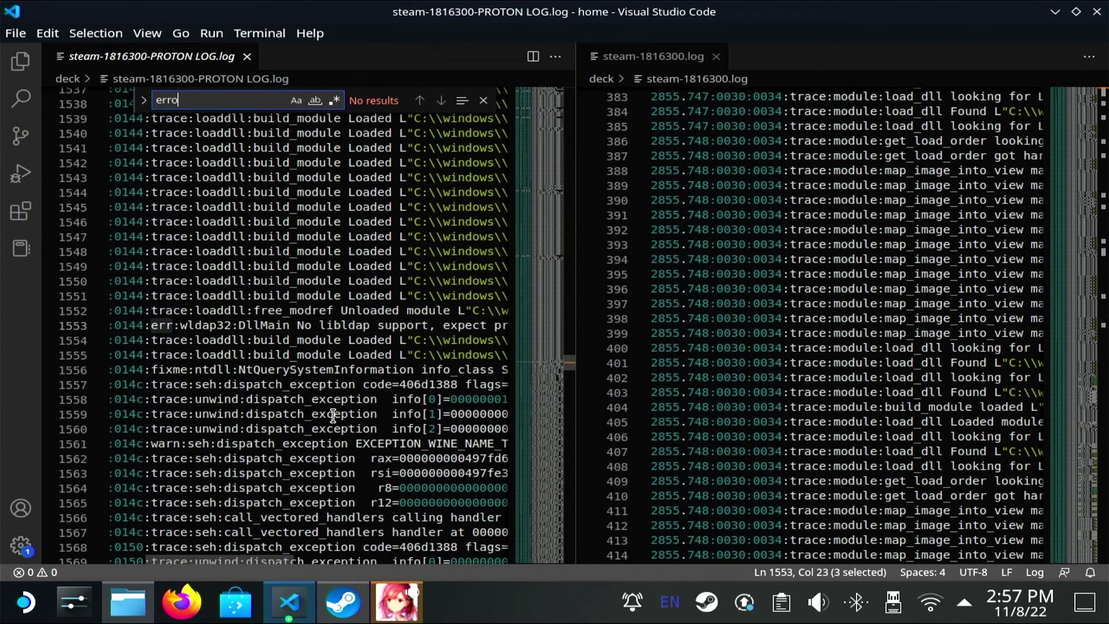
key("BackSpace")
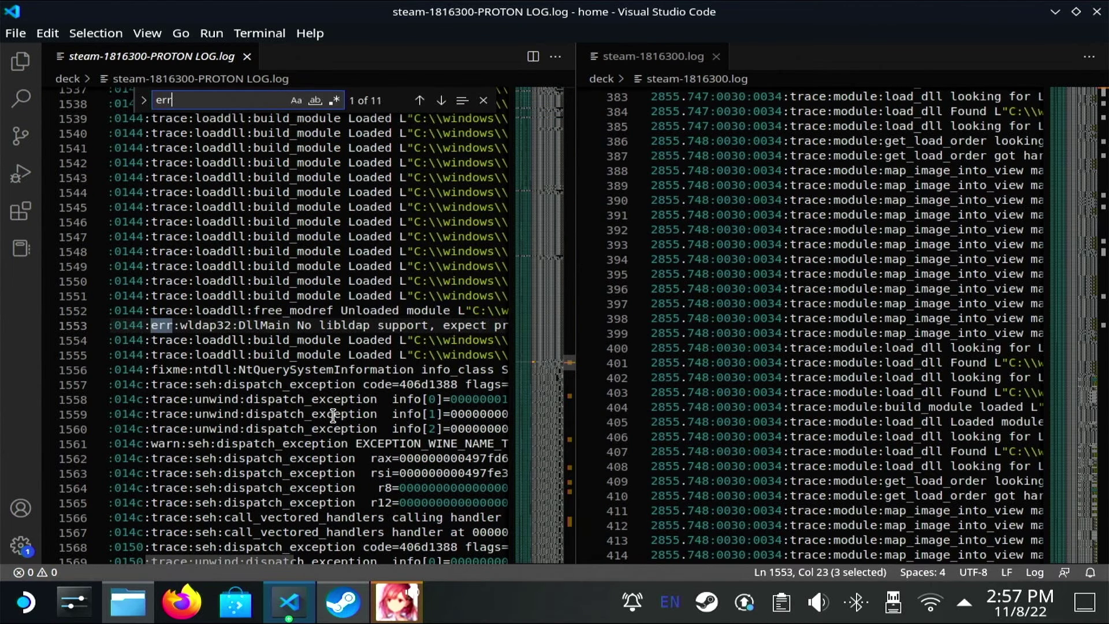
key("Return")
key("Return")
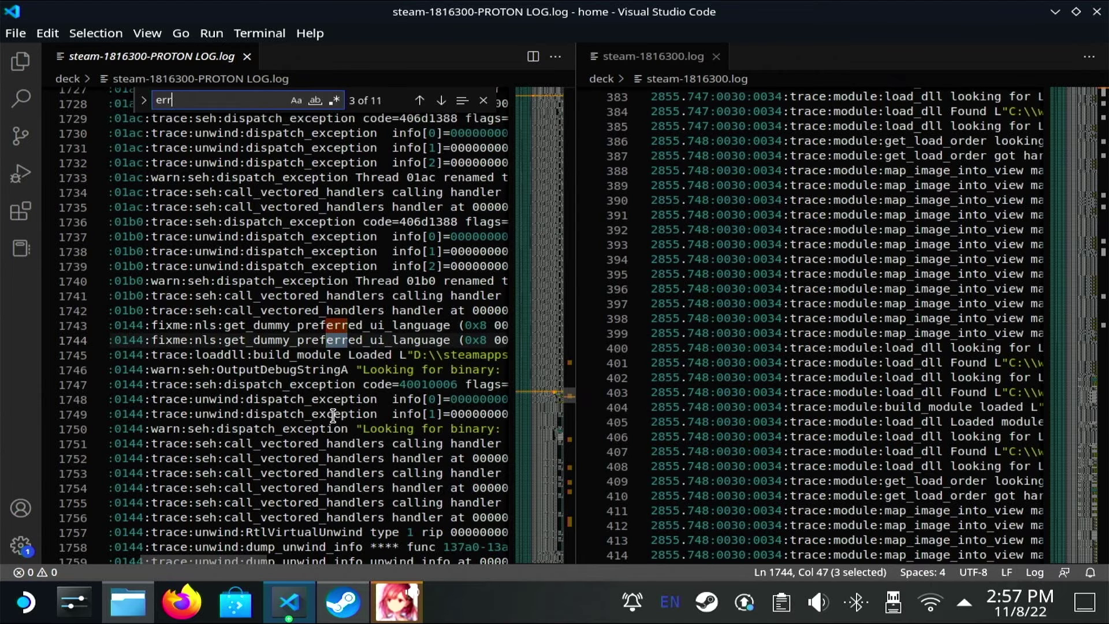
key("Return")
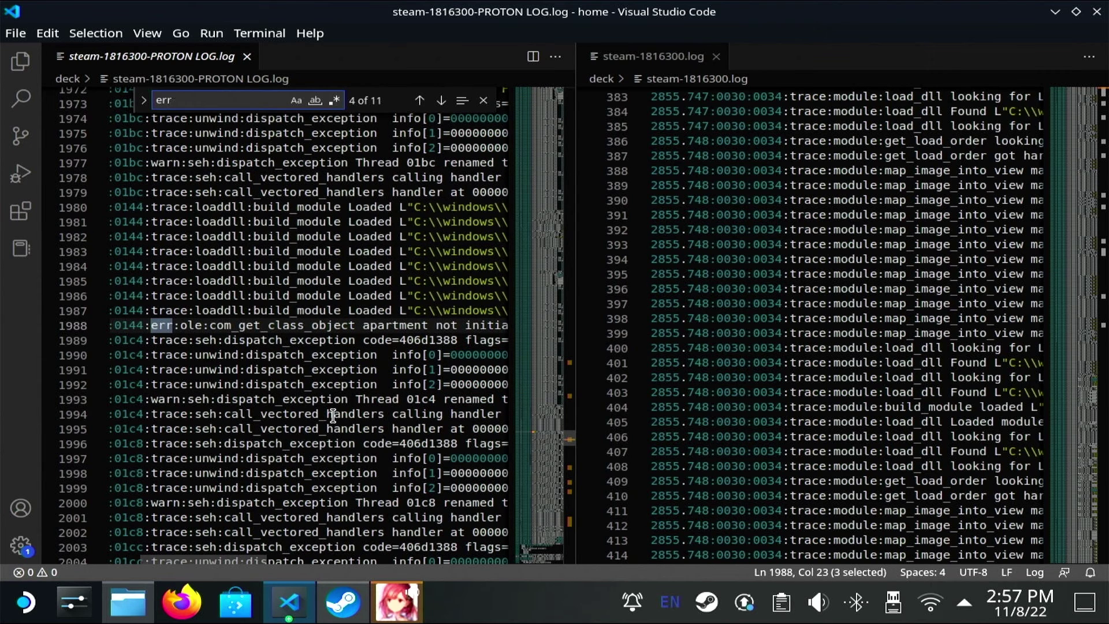
Step: Search the PROTON LOG file for "warn" instead
type("warn")
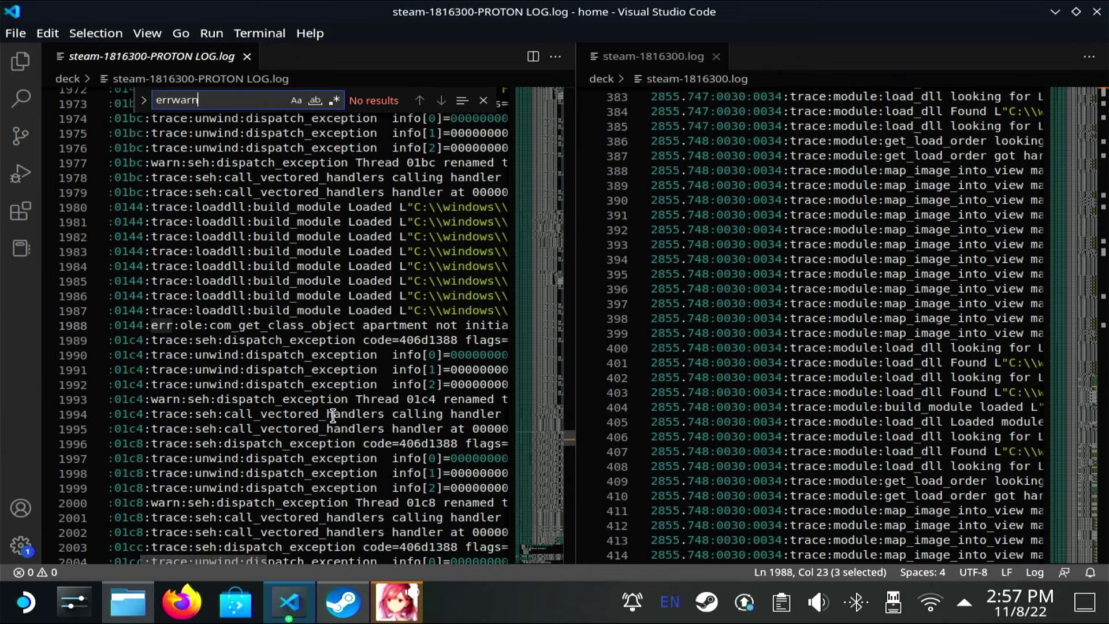
key("BackSpace")
key("BackSpace")
key("BackSpace")
key("BackSpace")
key("BackSpace")
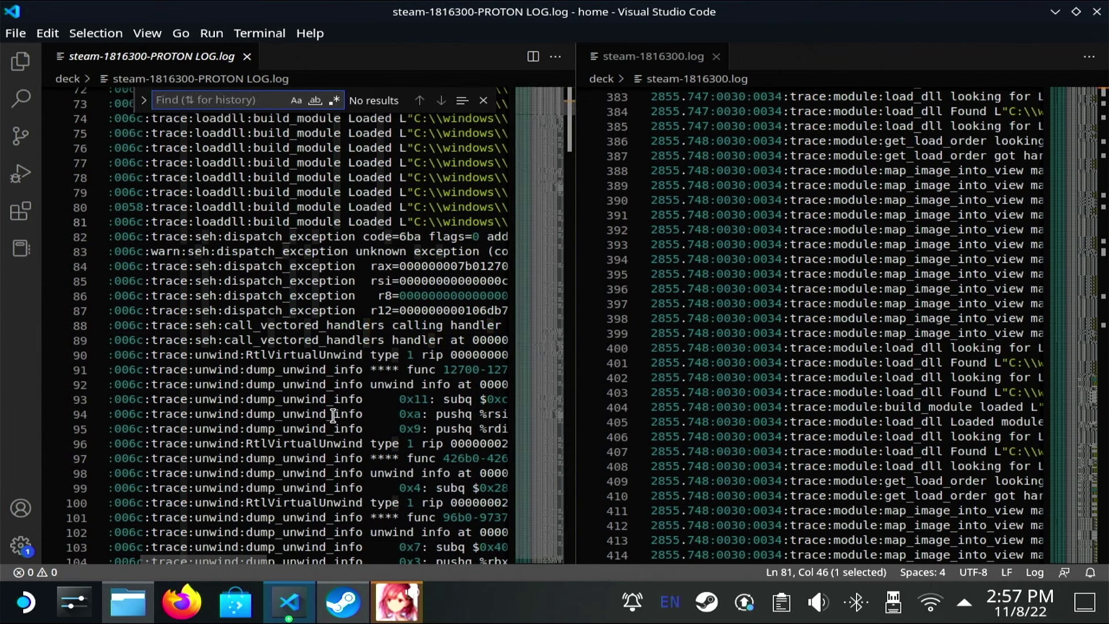
type("warn")
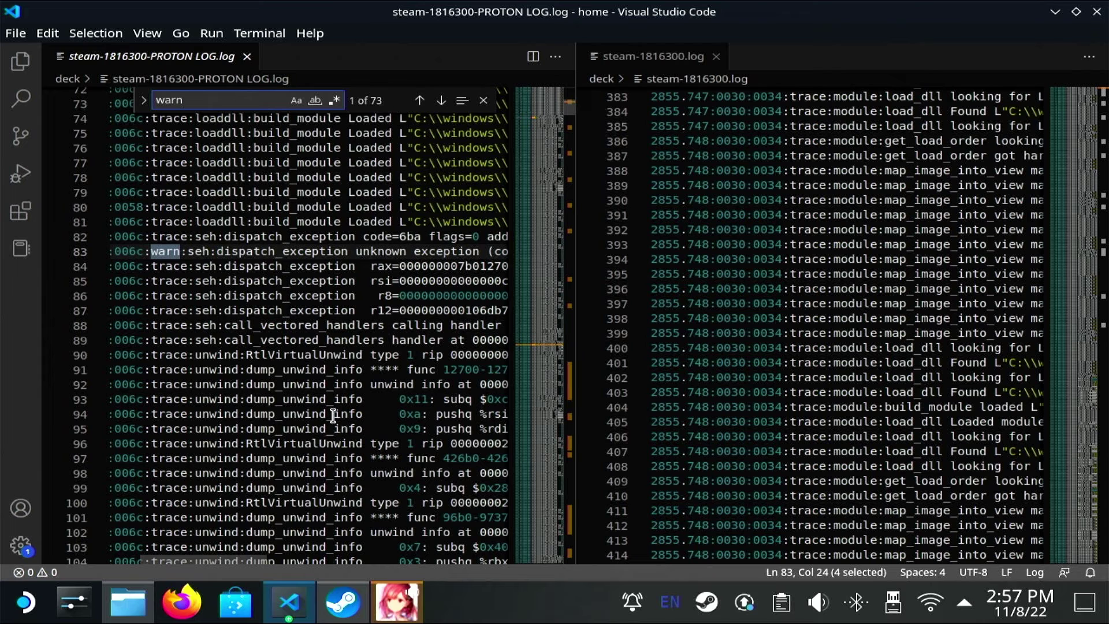
Step: Search steam-1816300.log for "warn" as well
left_click(851, 287)
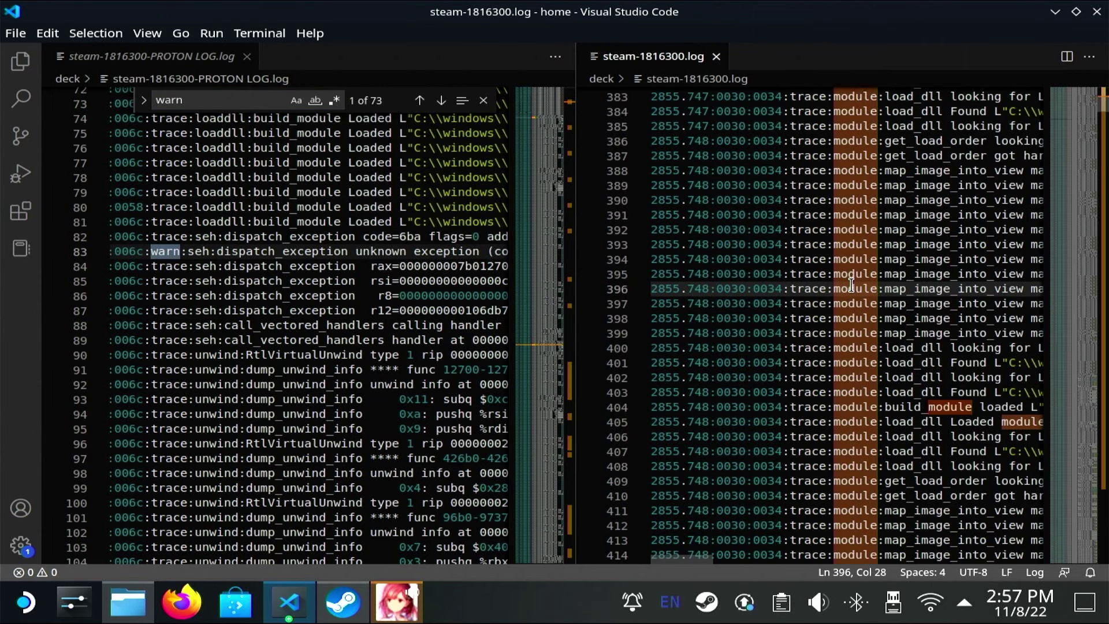
key("ctrl+f")
type("warn")
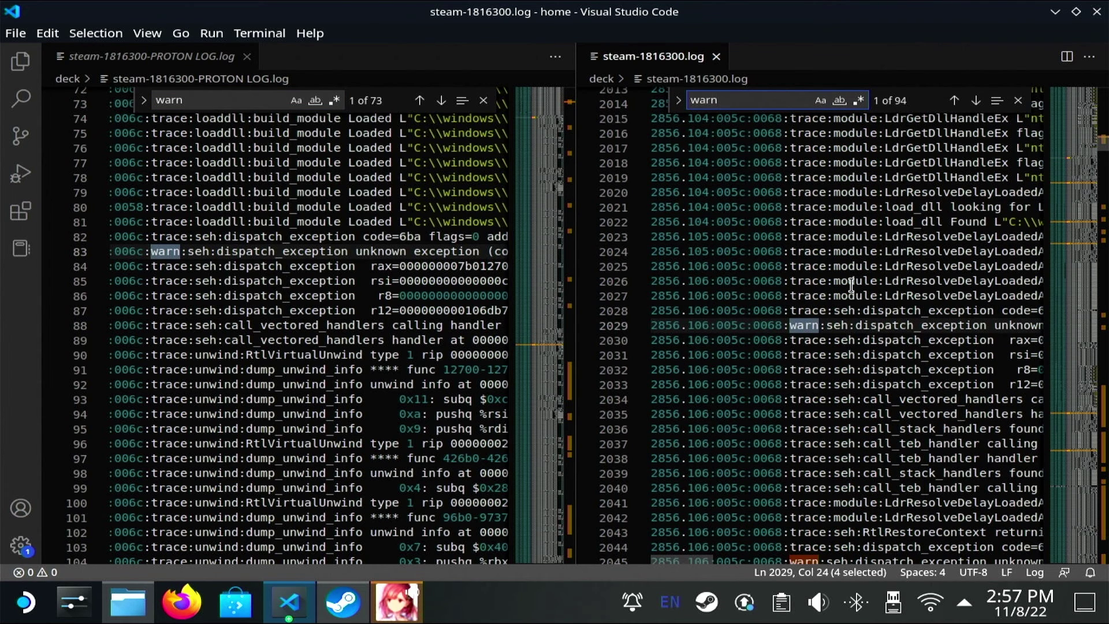